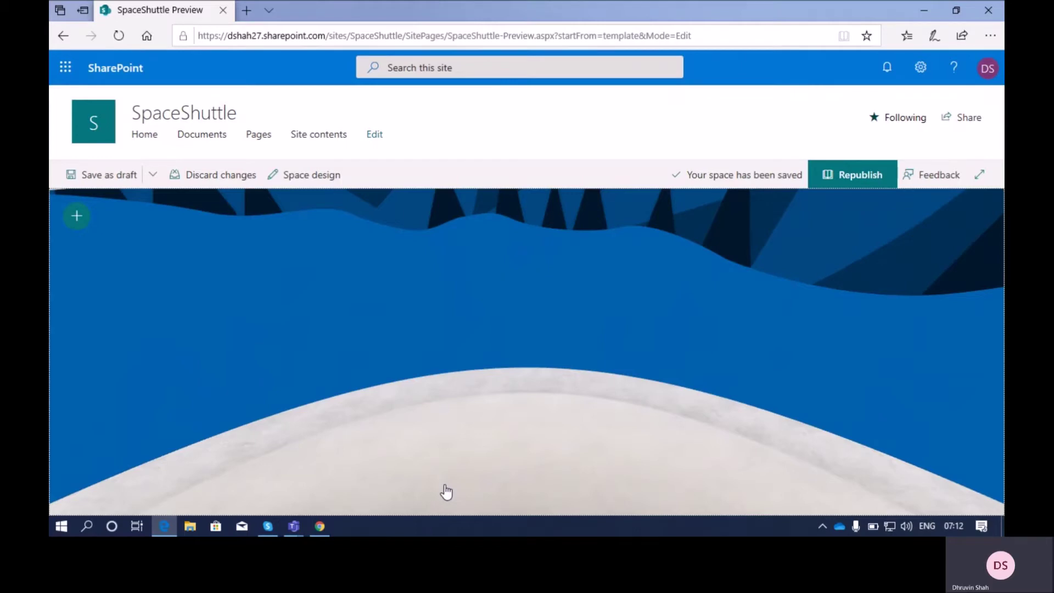
# - Add a 360° image web part to the space and browse OneDrive images for it
pyautogui.moveTo(447, 492); pyautogui.dragTo(275, 250)
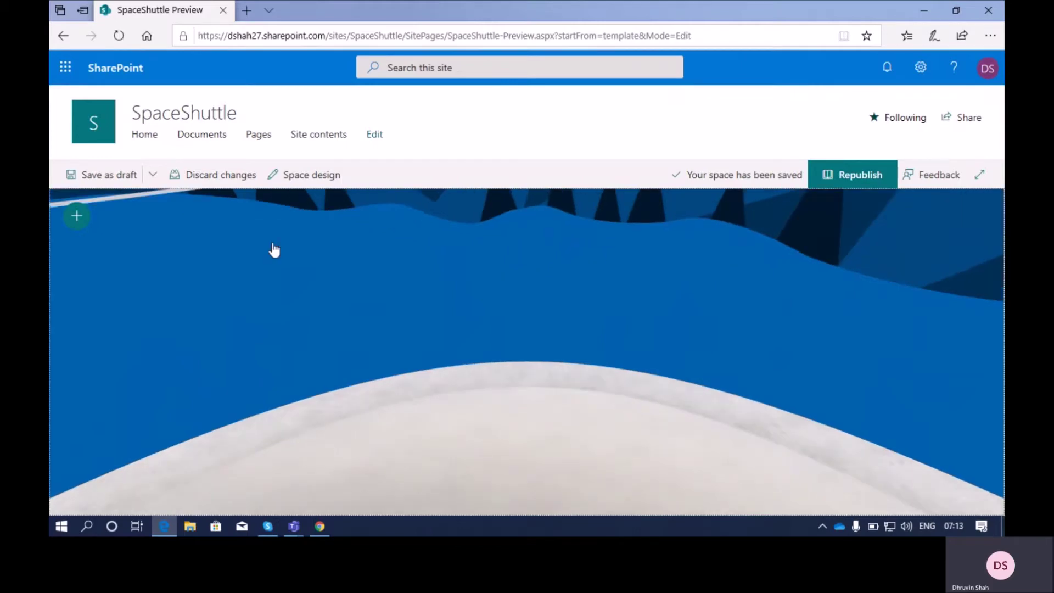
pyautogui.click(77, 217)
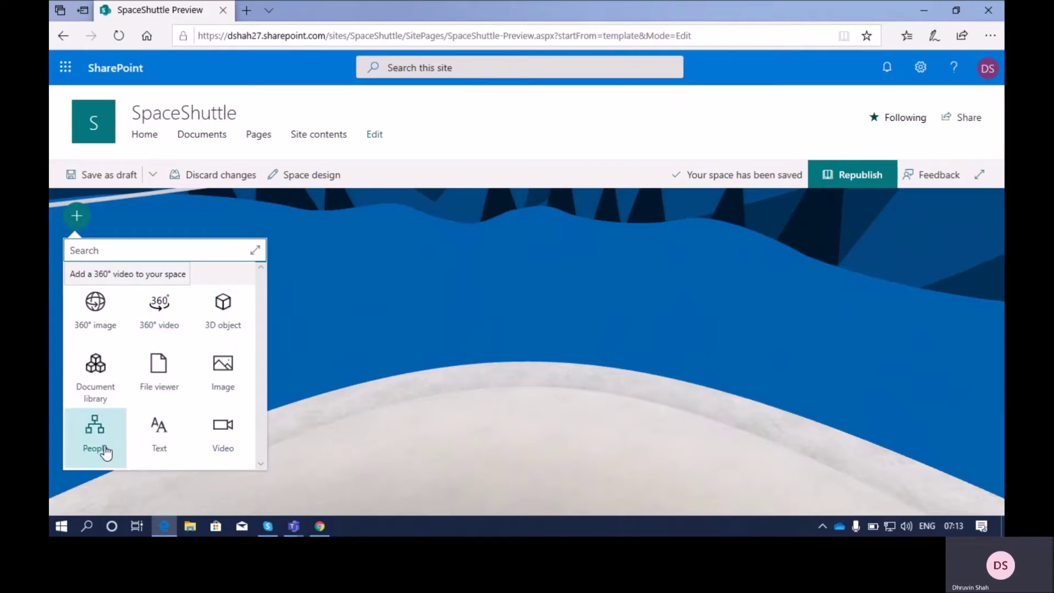
pyautogui.click(97, 332)
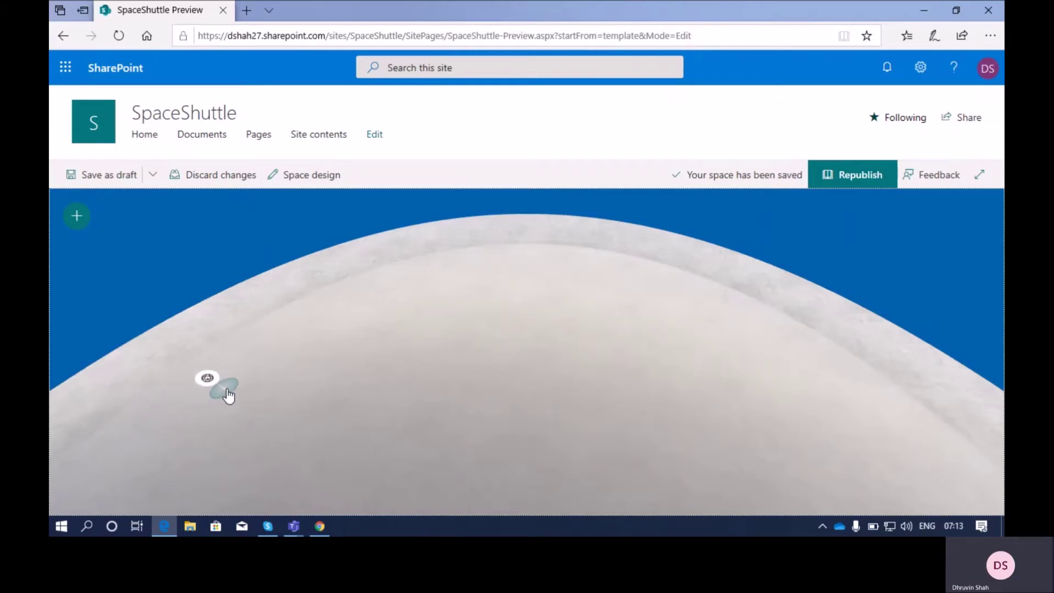
pyautogui.click(228, 393)
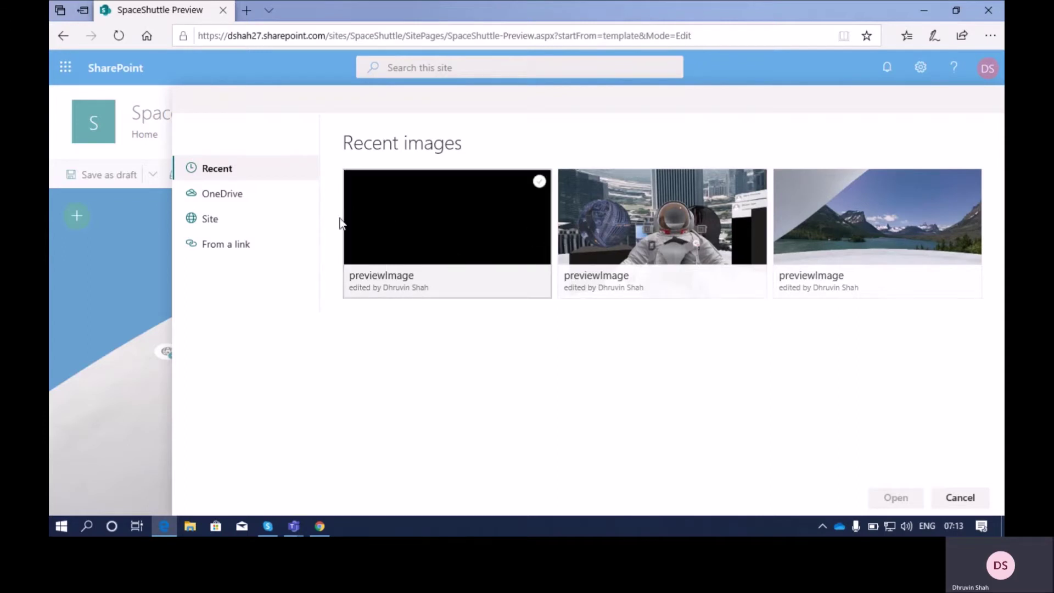
pyautogui.click(250, 205)
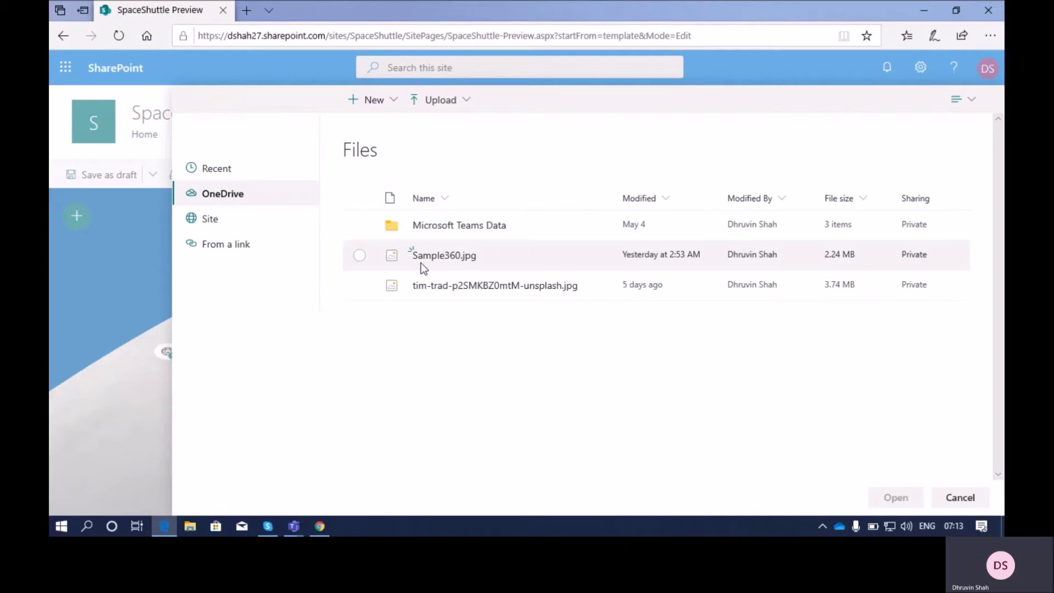
# - Use Sample360.jpg as the 360° image and drag the sphere toward the floor's centre
pyautogui.click(436, 264)
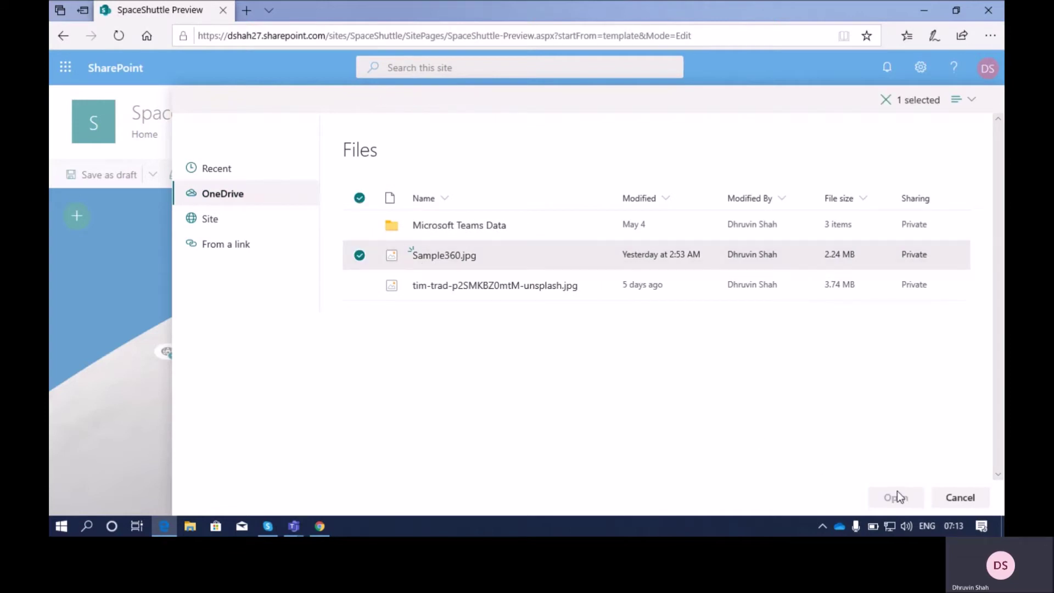
pyautogui.click(898, 491)
pyautogui.click(534, 332)
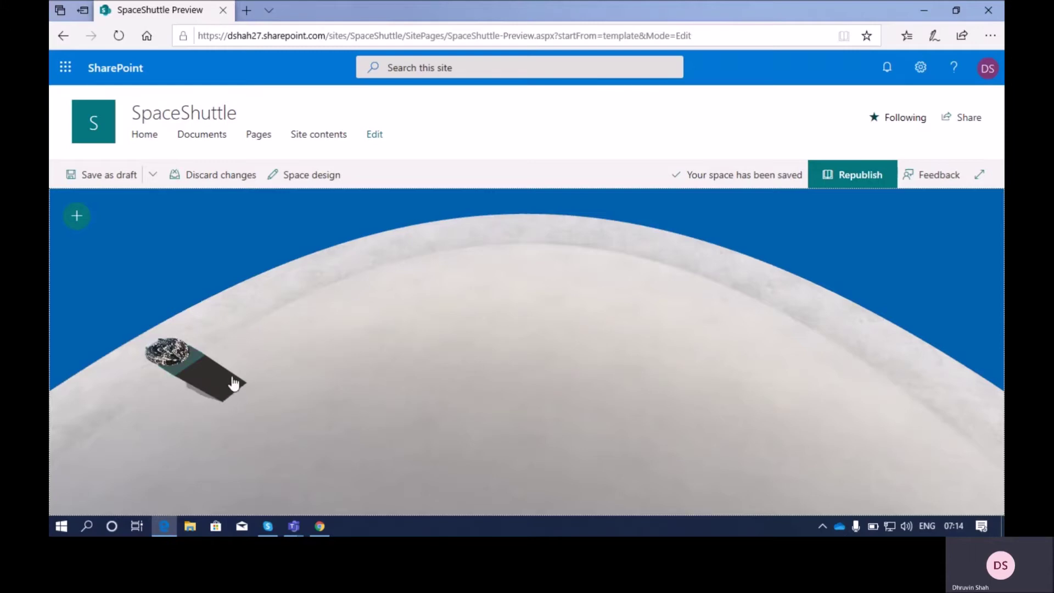
pyautogui.moveTo(231, 377); pyautogui.dragTo(543, 337)
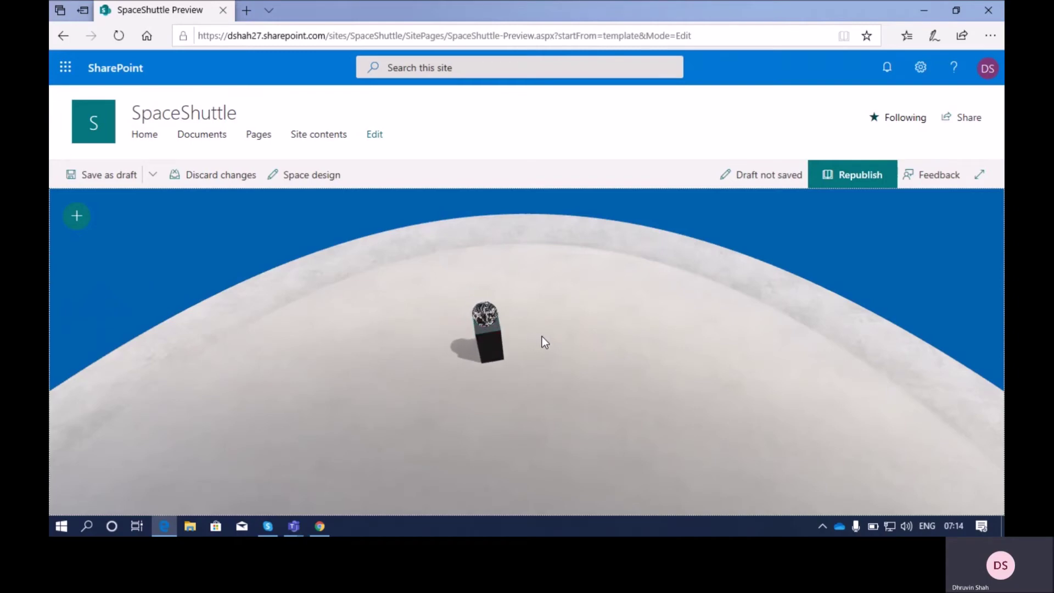
# - Select the city sphere and open its 360° image settings, showing rotation 0°
pyautogui.click(491, 313)
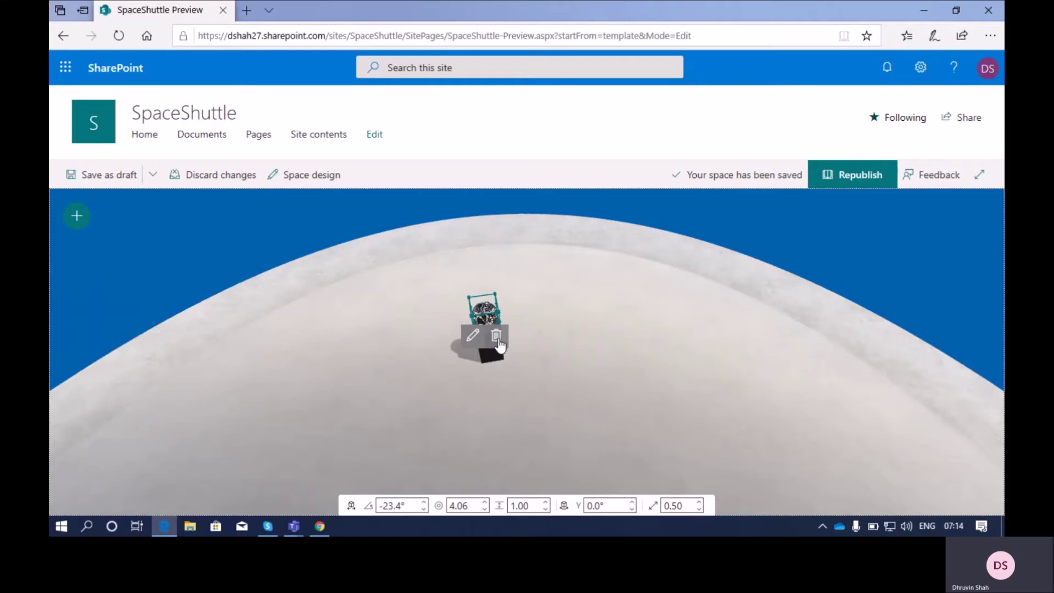
pyautogui.click(472, 344)
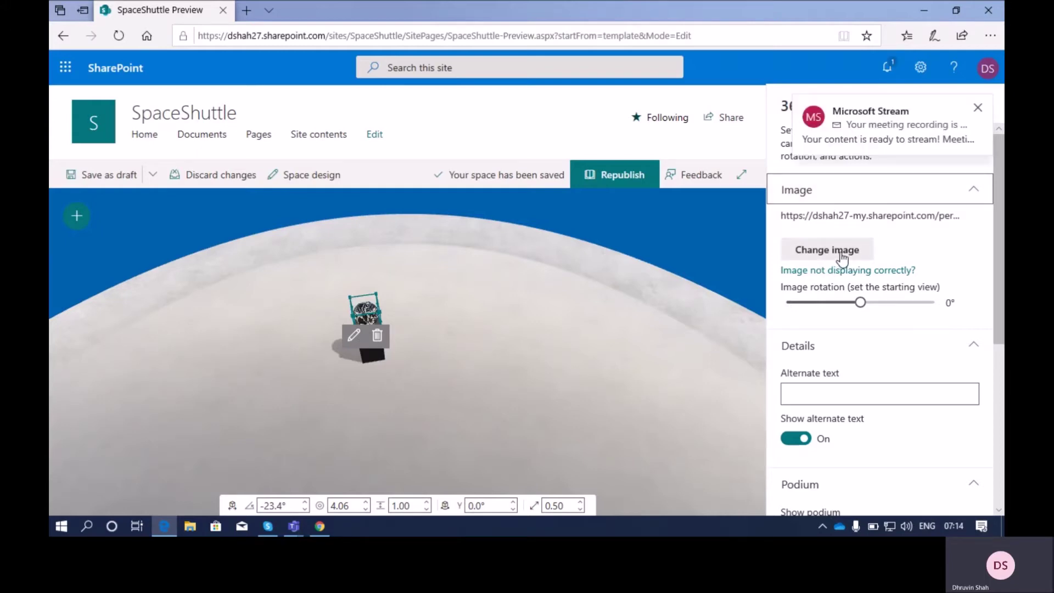
# - Dismiss the Stream notification, try image rotation and alternate text, then collapse Details and close settings
pyautogui.click(978, 107)
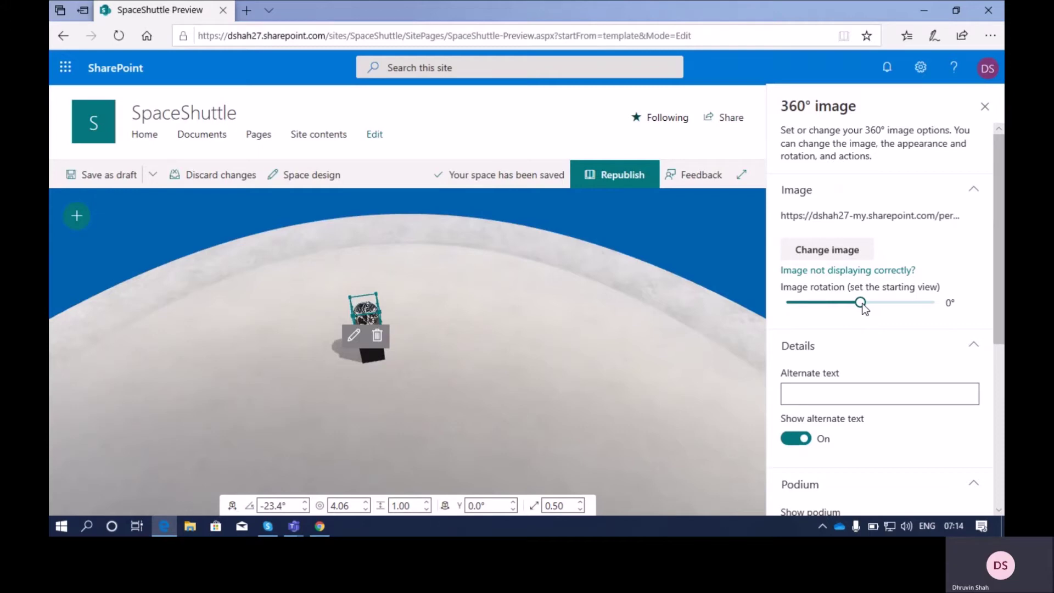
pyautogui.moveTo(862, 304)
pyautogui.mouseDown()
pyautogui.moveTo(851, 304)
pyautogui.moveTo(861, 305)
pyautogui.mouseUp()
pyautogui.scroll(-1, 869, 318)
pyautogui.click(833, 344)
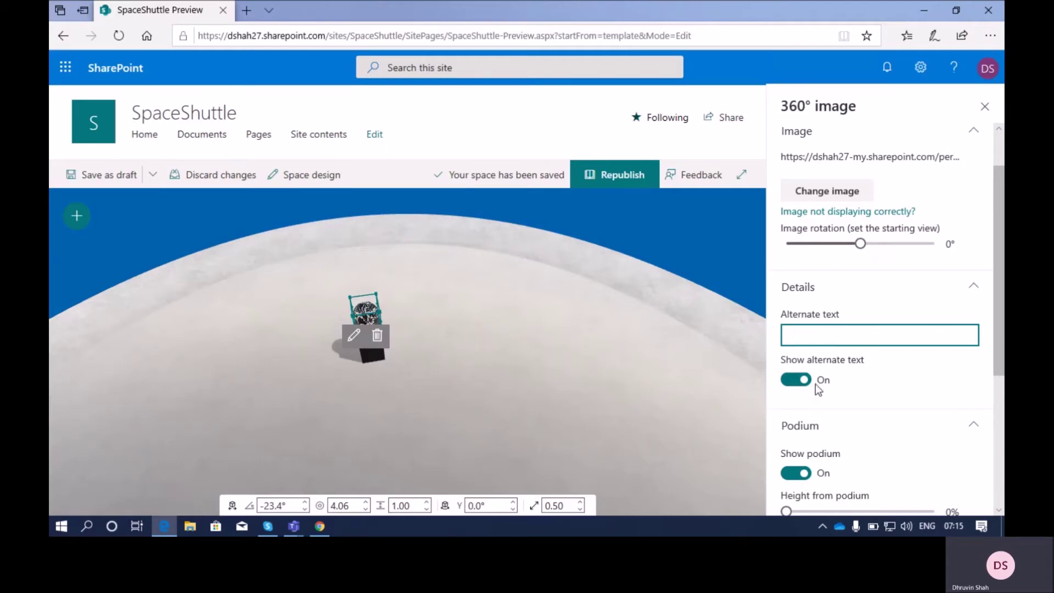
pyautogui.click(965, 286)
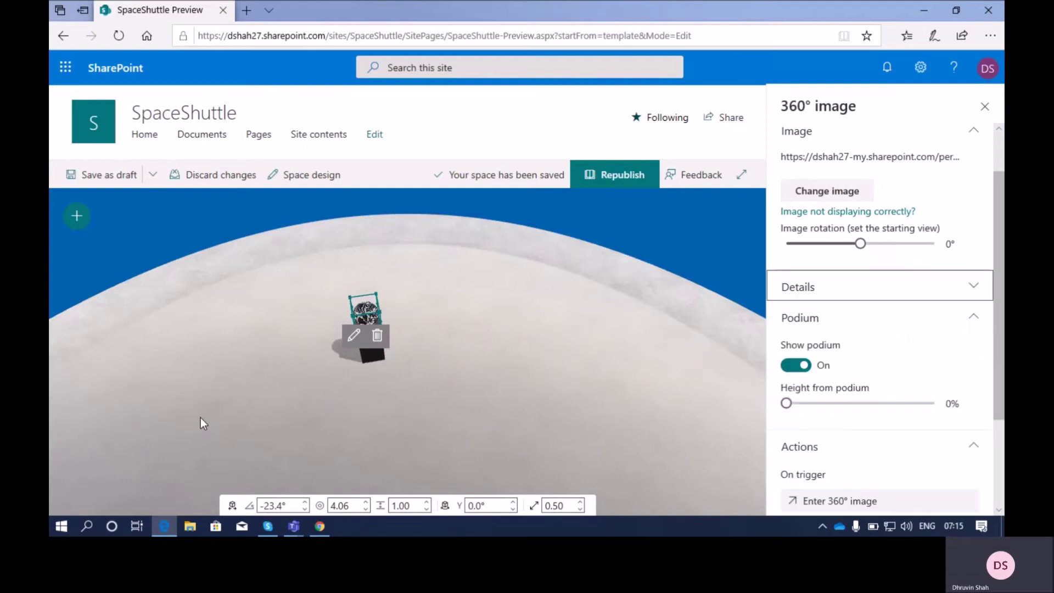
pyautogui.click(371, 357)
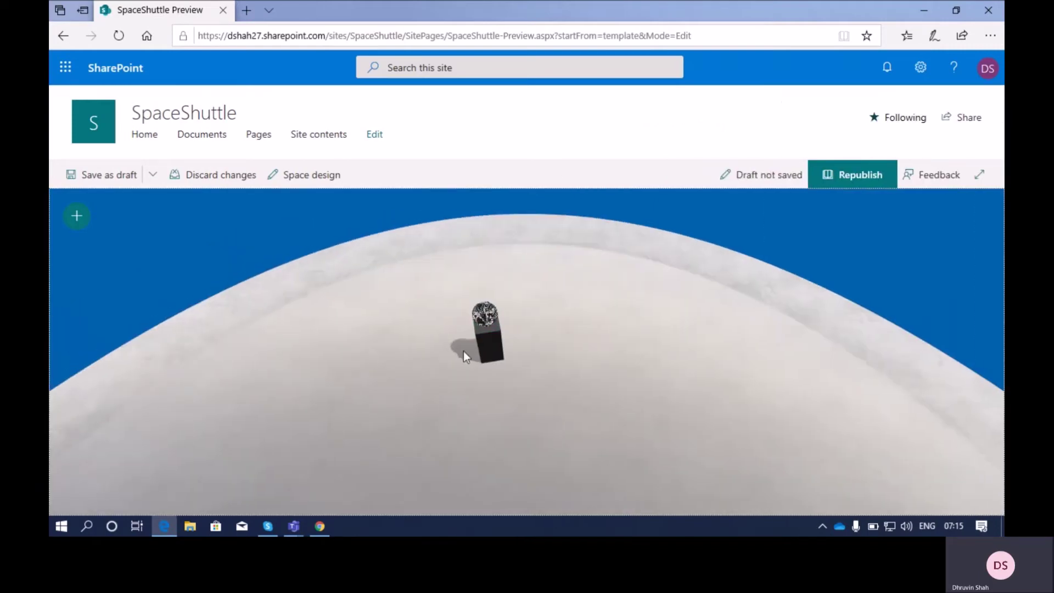
# - Reselect the city sphere and open its 360° image settings
pyautogui.click(487, 321)
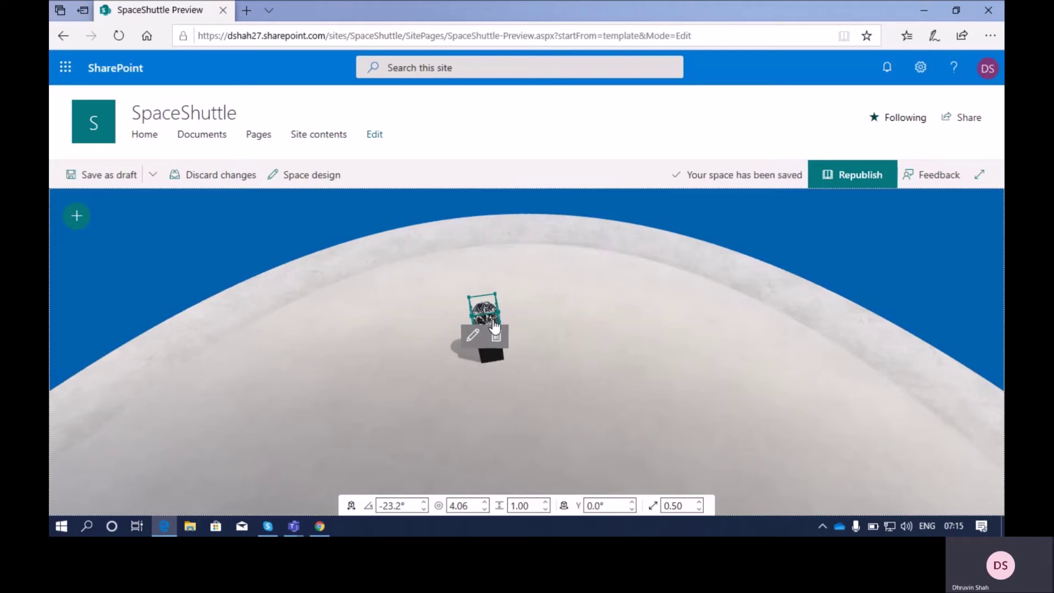
pyautogui.click(490, 367)
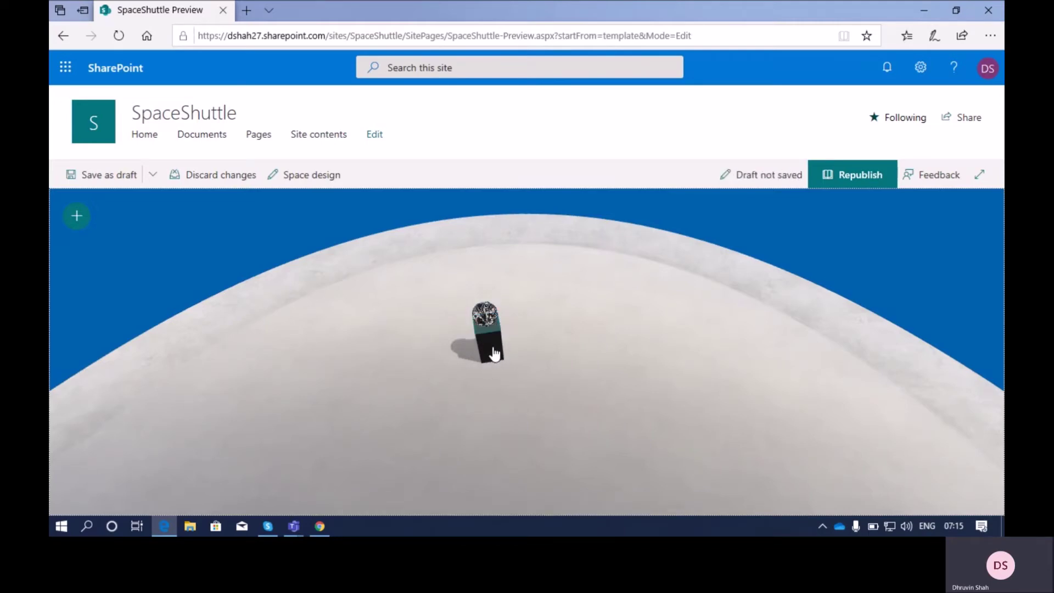
pyautogui.click(496, 352)
pyautogui.click(473, 336)
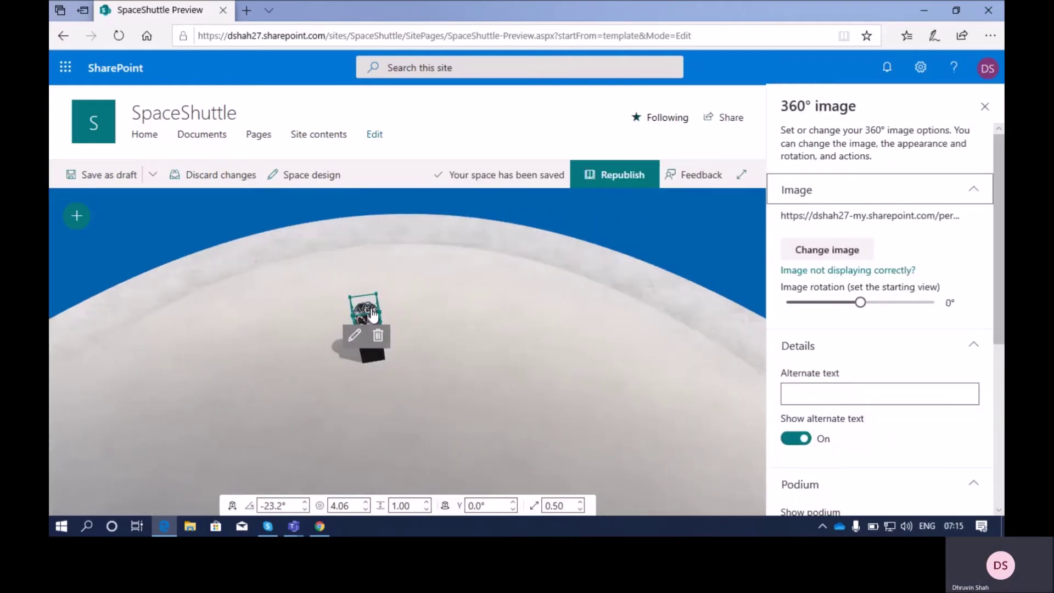
# - Hide the podium, move the sphere farther back to distance 5.40, then show the podium again
pyautogui.scroll(-2, 873, 404)
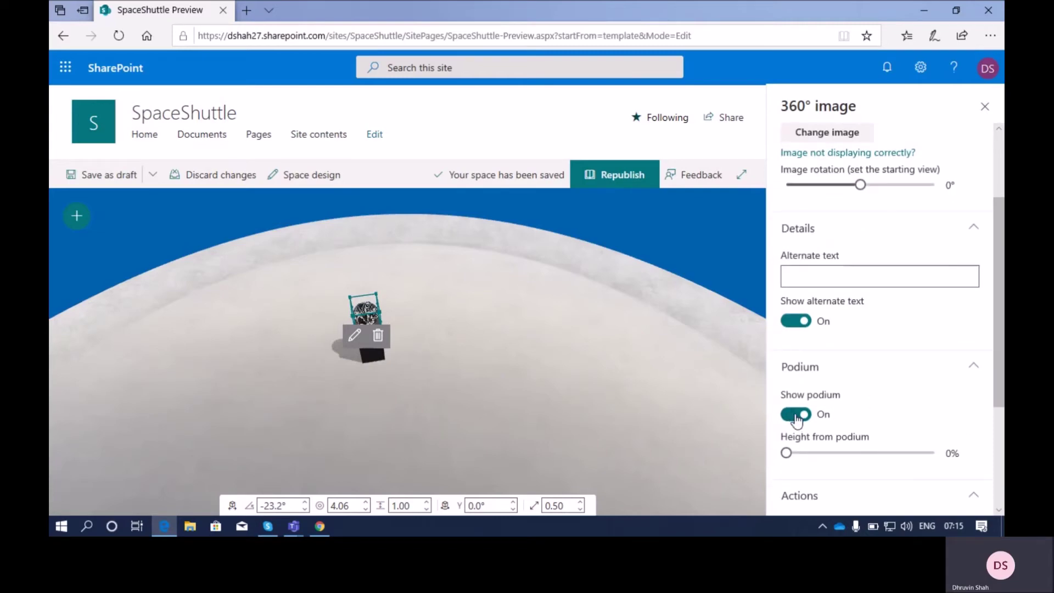
pyautogui.click(796, 415)
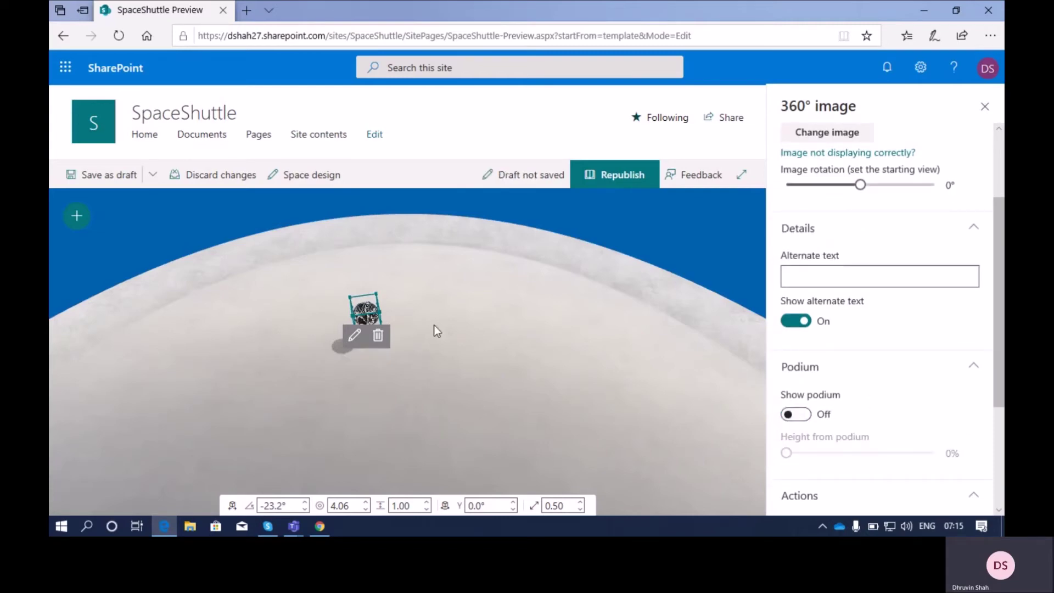
pyautogui.moveTo(369, 304); pyautogui.dragTo(352, 251)
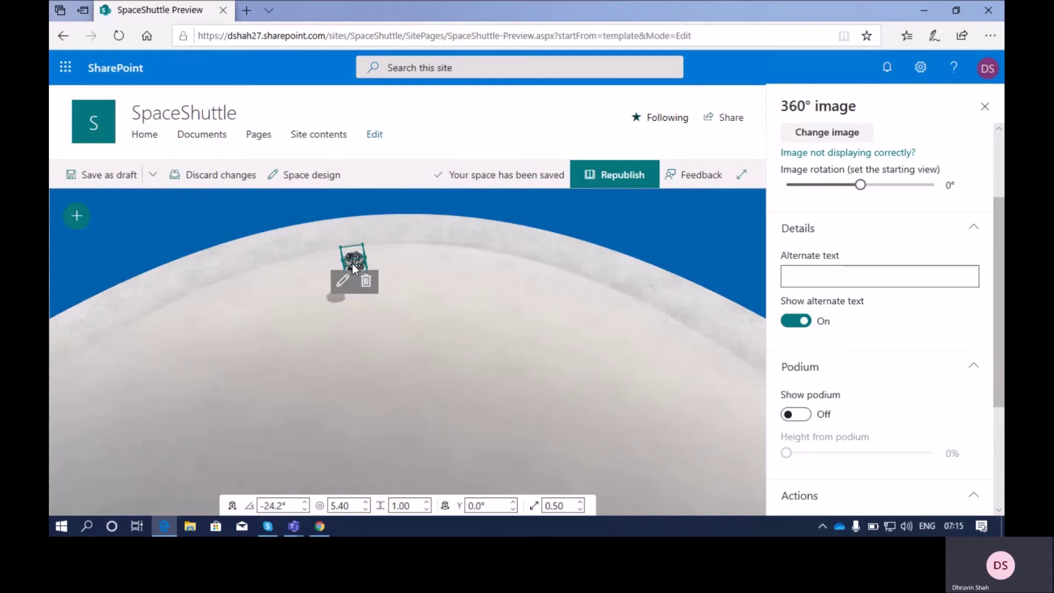
pyautogui.click(802, 419)
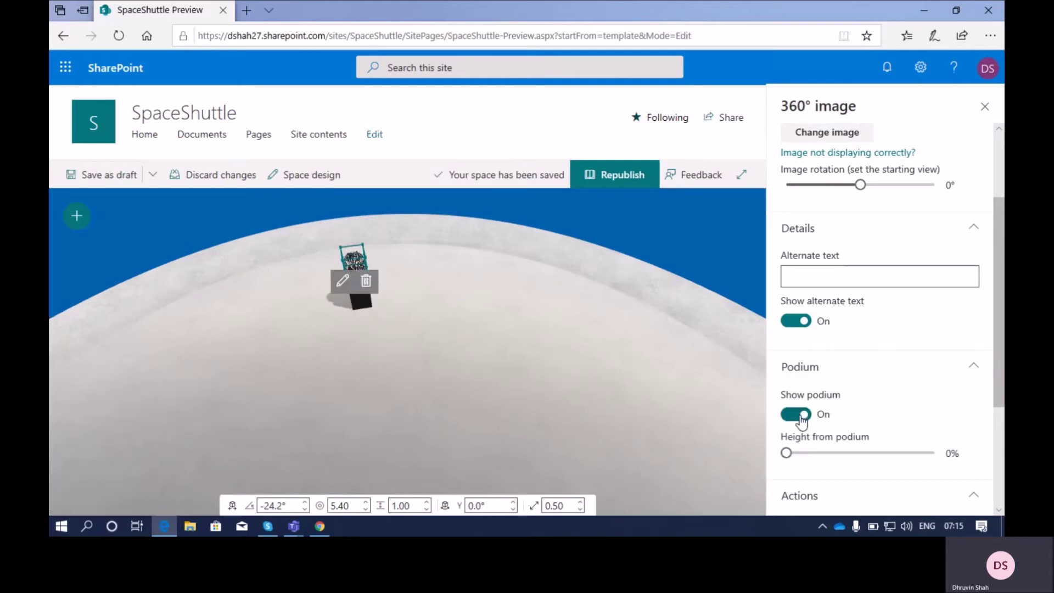
# - Raise the sphere 4% above its podium, enable entering on trigger, then close settings and deselect
pyautogui.moveTo(788, 454)
pyautogui.mouseDown()
pyautogui.moveTo(850, 461)
pyautogui.moveTo(794, 461)
pyautogui.mouseUp()
pyautogui.scroll(-2, 846, 440)
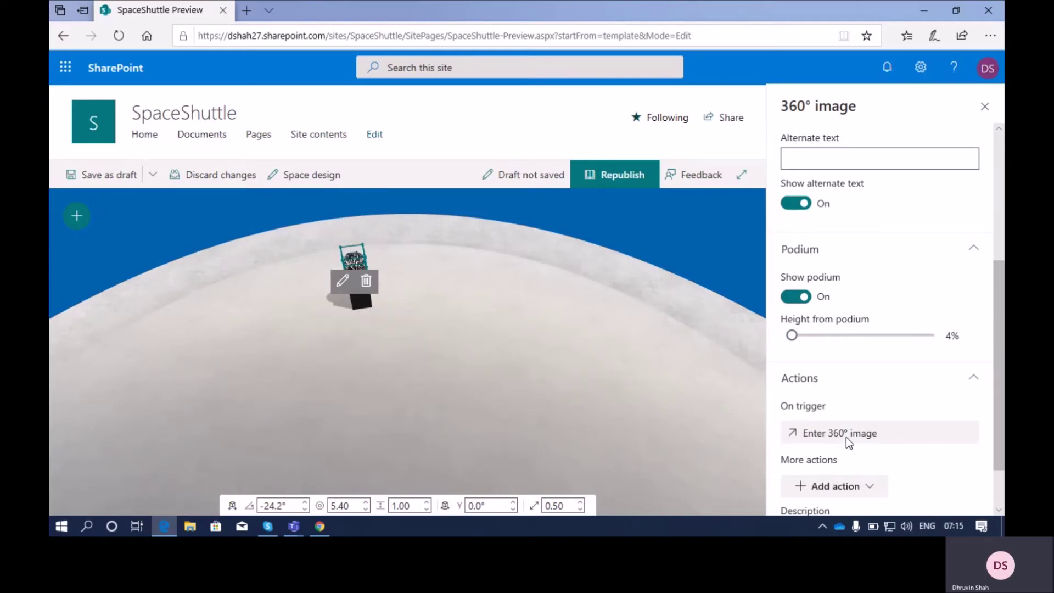
pyautogui.scroll(-1, 845, 437)
pyautogui.scroll(-1, 821, 395)
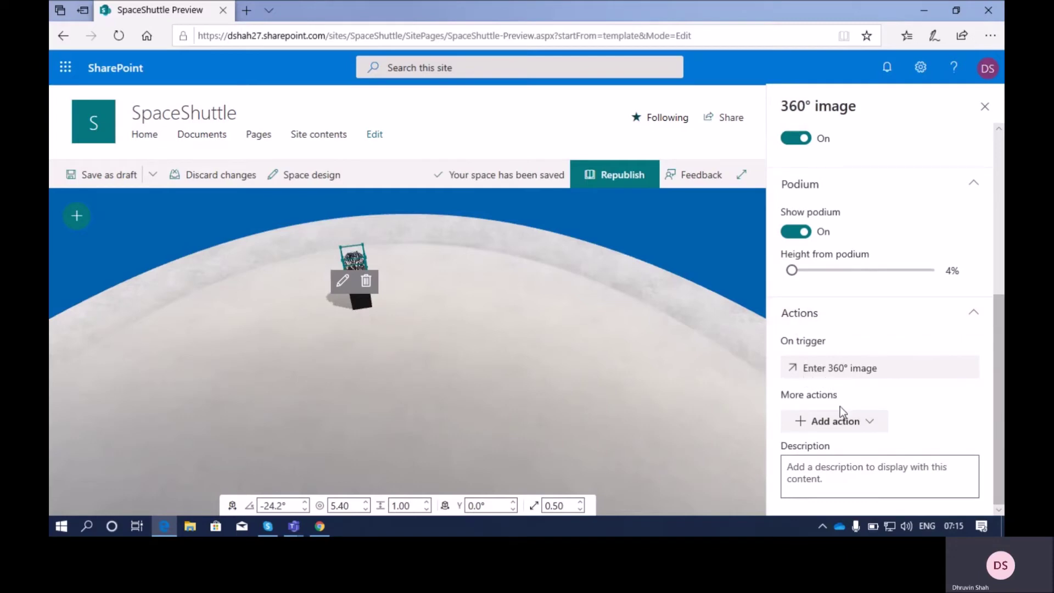
pyautogui.scroll(5, 840, 407)
pyautogui.scroll(-5, 840, 406)
pyautogui.click(986, 108)
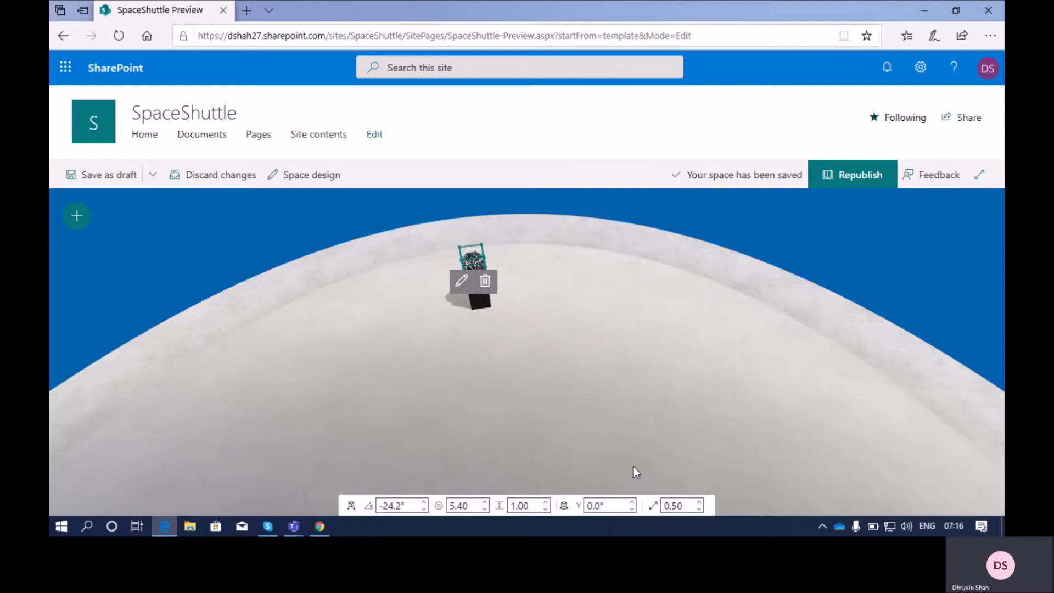
pyautogui.click(477, 267)
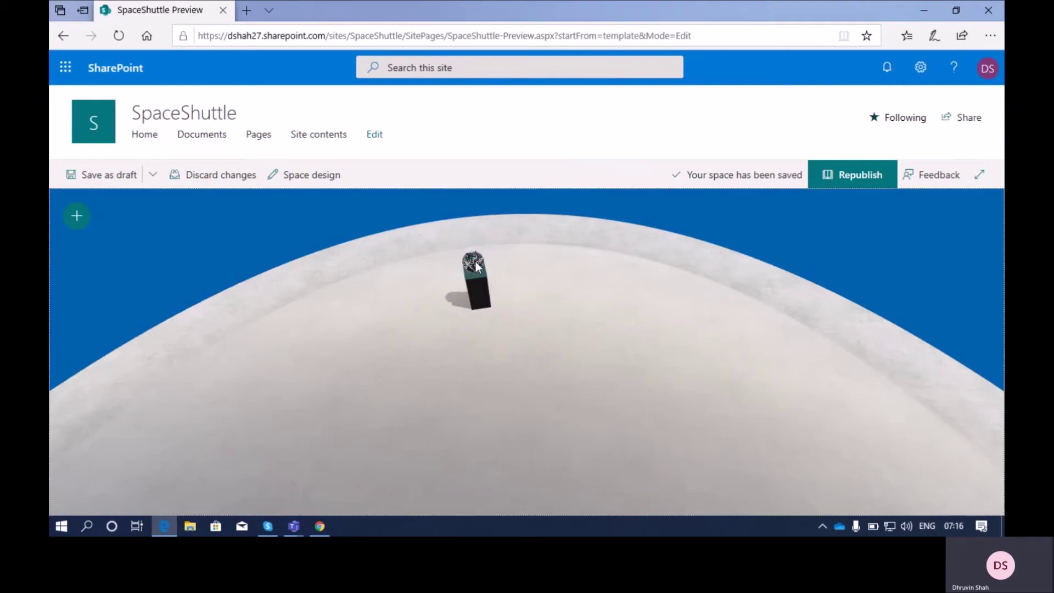
# - Select the sphere and reposition it across the floor to angle -2.0°
pyautogui.click(475, 265)
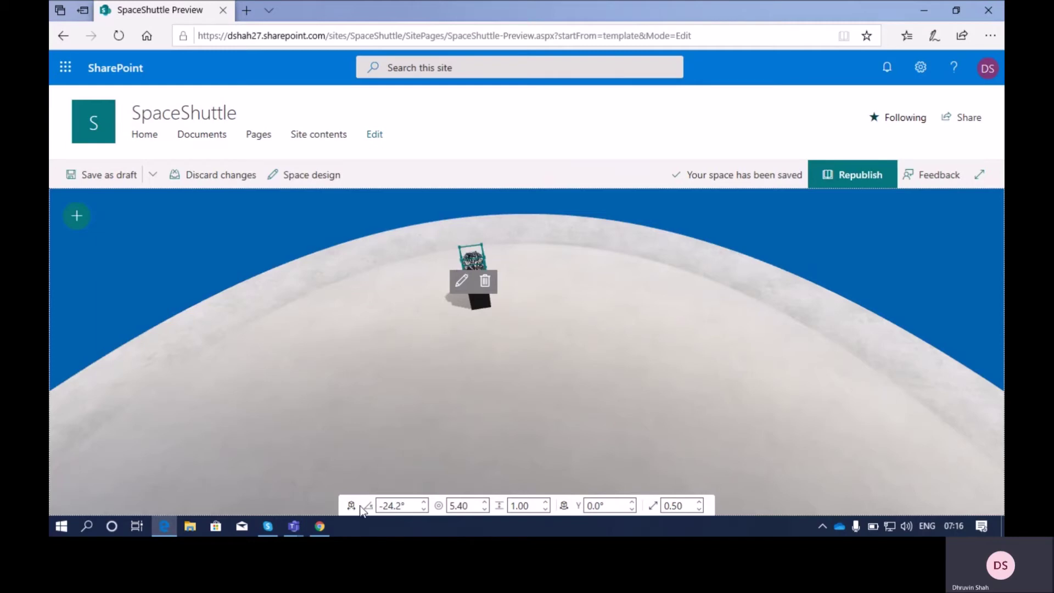
pyautogui.click(424, 503)
pyautogui.moveTo(424, 503); pyautogui.dragTo(425, 503)
pyautogui.click(394, 507)
pyautogui.click(394, 506)
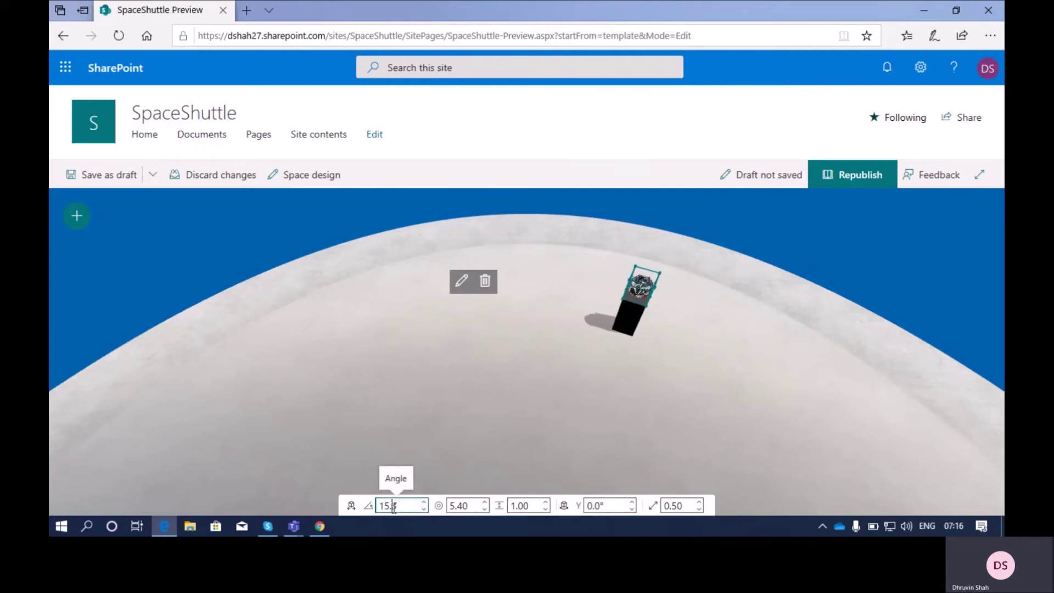
pyautogui.moveTo(424, 503); pyautogui.dragTo(425, 503)
pyautogui.moveTo(644, 331); pyautogui.dragTo(705, 321)
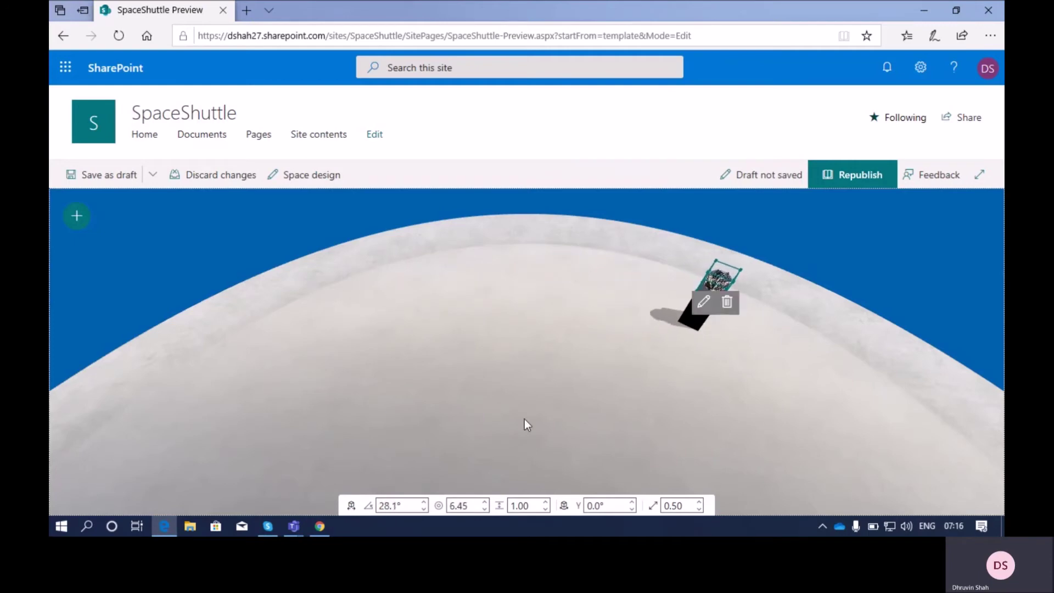
pyautogui.click(407, 506)
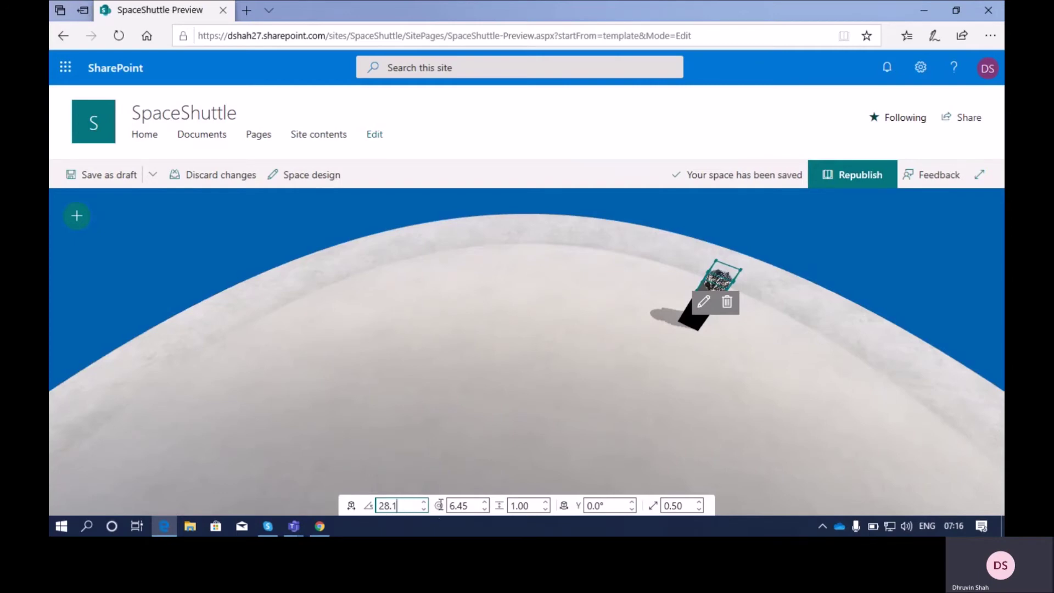
pyautogui.click(463, 506)
pyautogui.click(464, 506)
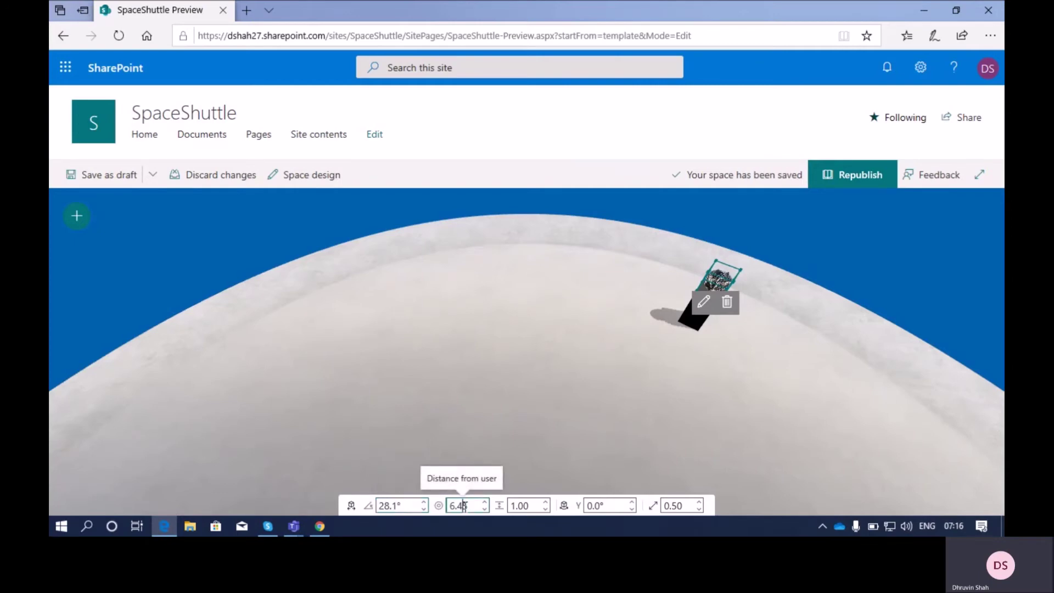
pyautogui.moveTo(699, 327); pyautogui.dragTo(506, 466)
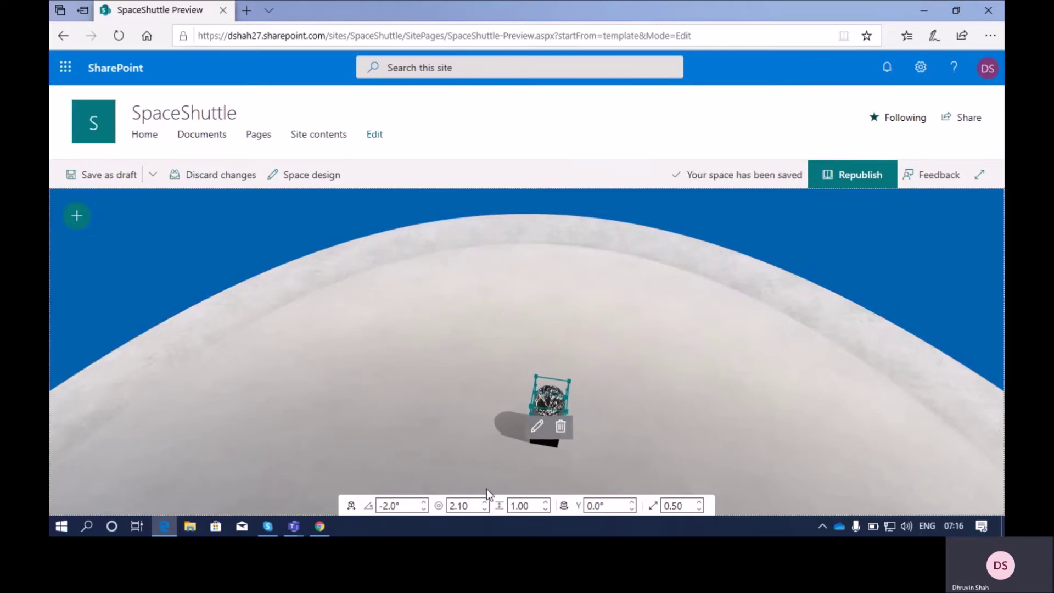
# - Increase the object's distance from the viewer to 6.60
pyautogui.click(484, 503)
pyautogui.click(484, 503)
pyautogui.click(484, 503)
pyautogui.click(485, 502)
pyautogui.click(484, 502)
pyautogui.click(484, 502)
pyautogui.click(485, 503)
pyautogui.click(485, 502)
pyautogui.click(485, 502)
pyautogui.click(484, 502)
pyautogui.click(485, 502)
pyautogui.click(485, 502)
pyautogui.click(485, 502)
pyautogui.click(485, 502)
pyautogui.click(485, 503)
pyautogui.click(485, 503)
pyautogui.click(485, 502)
pyautogui.click(485, 502)
pyautogui.click(485, 503)
pyautogui.click(485, 503)
pyautogui.click(485, 502)
pyautogui.click(485, 502)
pyautogui.click(485, 502)
pyautogui.click(485, 503)
pyautogui.click(485, 503)
pyautogui.click(485, 503)
pyautogui.click(485, 502)
pyautogui.click(484, 503)
pyautogui.click(485, 503)
pyautogui.click(485, 502)
pyautogui.click(485, 503)
pyautogui.click(485, 502)
pyautogui.click(485, 503)
pyautogui.click(485, 502)
pyautogui.click(485, 502)
pyautogui.click(485, 502)
pyautogui.click(485, 503)
pyautogui.click(485, 502)
pyautogui.click(485, 503)
pyautogui.click(485, 502)
pyautogui.click(485, 503)
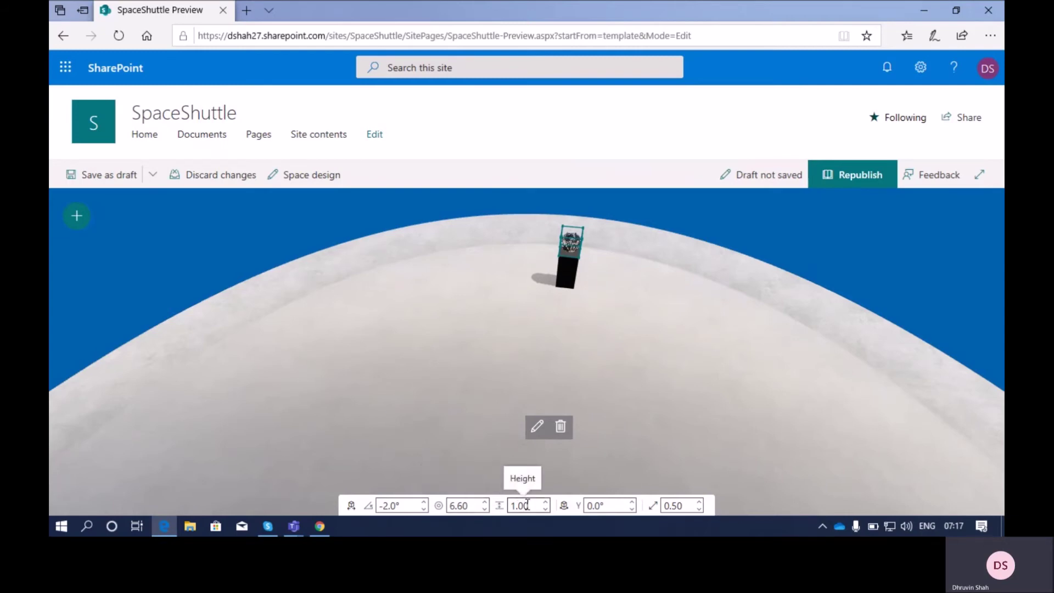
# - Set the object's height to 1.15
pyautogui.click(546, 502)
pyautogui.click(546, 501)
pyautogui.click(546, 501)
pyautogui.click(547, 501)
pyautogui.click(546, 502)
pyautogui.click(547, 502)
pyautogui.click(546, 502)
pyautogui.click(546, 502)
pyautogui.click(547, 502)
pyautogui.click(546, 502)
pyautogui.click(547, 502)
pyautogui.click(546, 502)
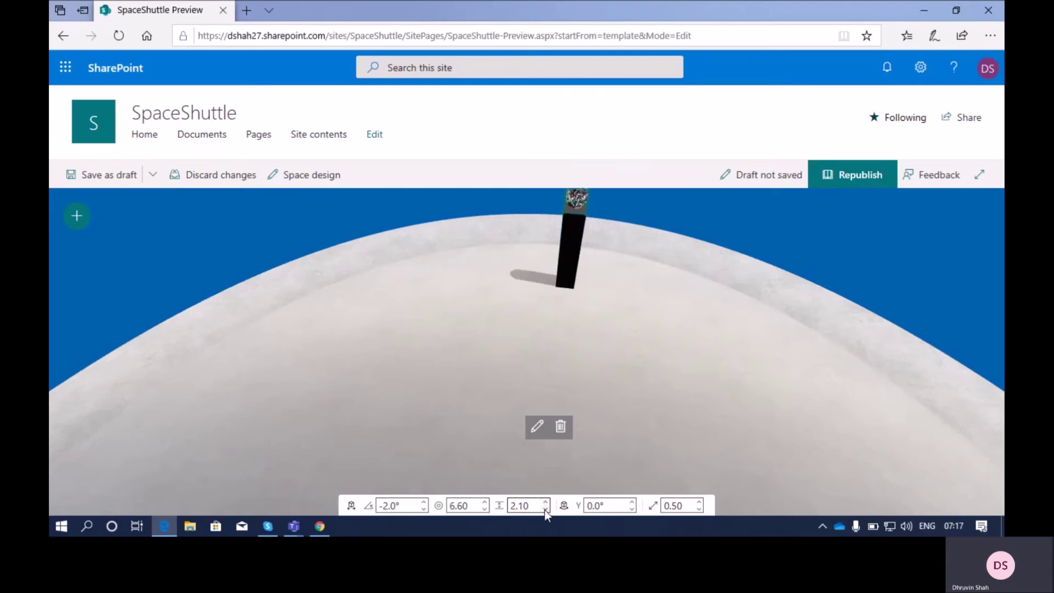
pyautogui.click(545, 509)
pyautogui.click(546, 510)
pyautogui.click(546, 509)
pyautogui.click(546, 509)
pyautogui.click(545, 509)
pyautogui.click(545, 509)
pyautogui.click(545, 509)
pyautogui.click(545, 509)
pyautogui.click(545, 509)
pyautogui.click(545, 509)
pyautogui.click(545, 509)
pyautogui.click(545, 509)
pyautogui.click(545, 509)
pyautogui.click(546, 509)
pyautogui.click(545, 509)
pyautogui.click(545, 509)
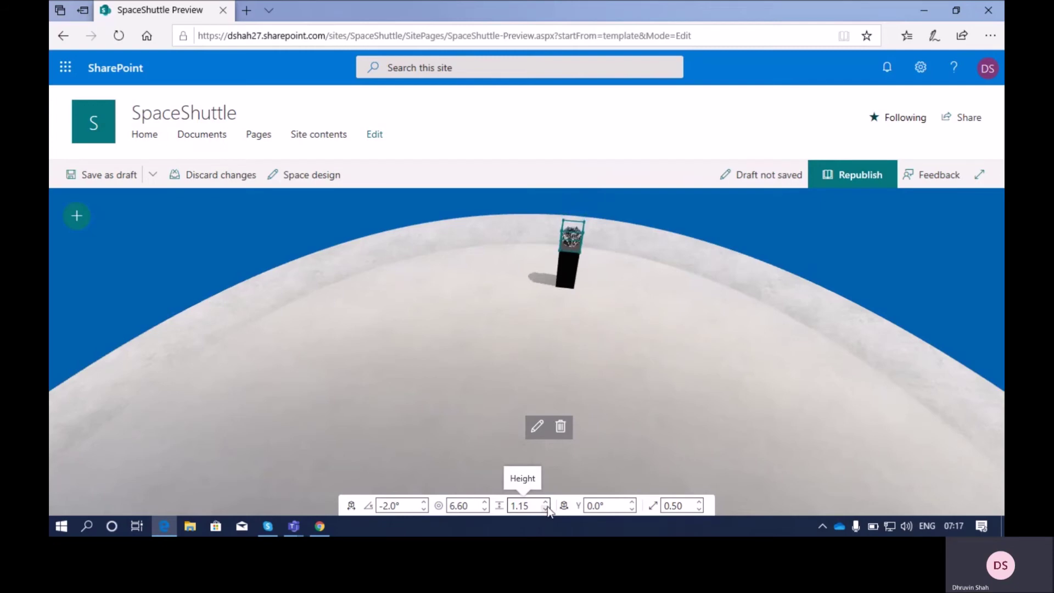
# - Rotate the object to 48.0° around its vertical axis
pyautogui.click(625, 508)
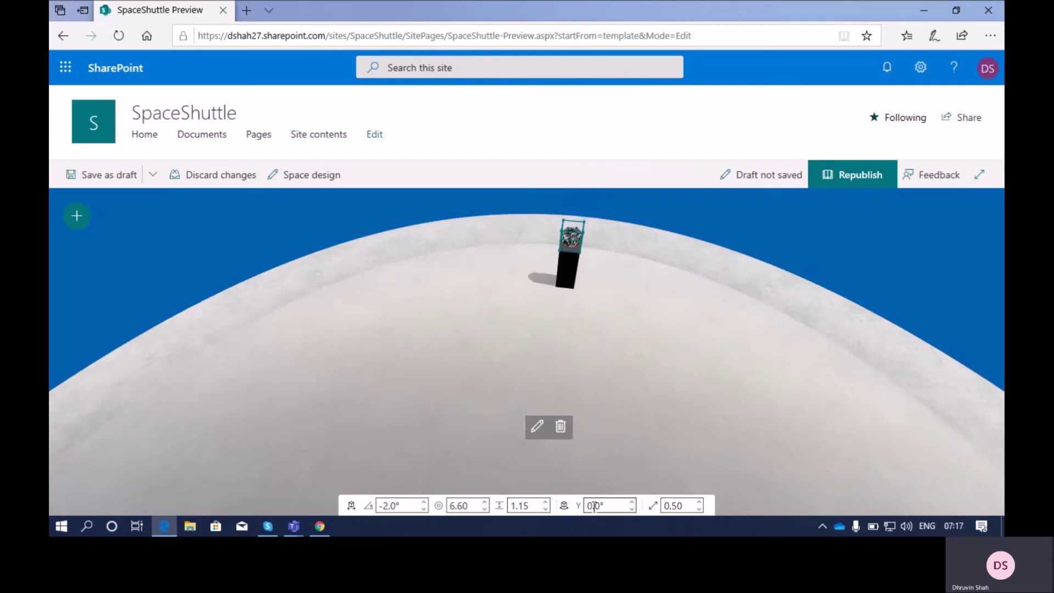
pyautogui.click(633, 502)
pyautogui.click(632, 503)
pyautogui.click(632, 502)
pyautogui.click(632, 503)
pyautogui.click(632, 503)
pyautogui.click(632, 502)
pyautogui.click(633, 502)
pyautogui.click(633, 503)
pyautogui.click(632, 502)
pyautogui.click(633, 503)
pyautogui.click(632, 502)
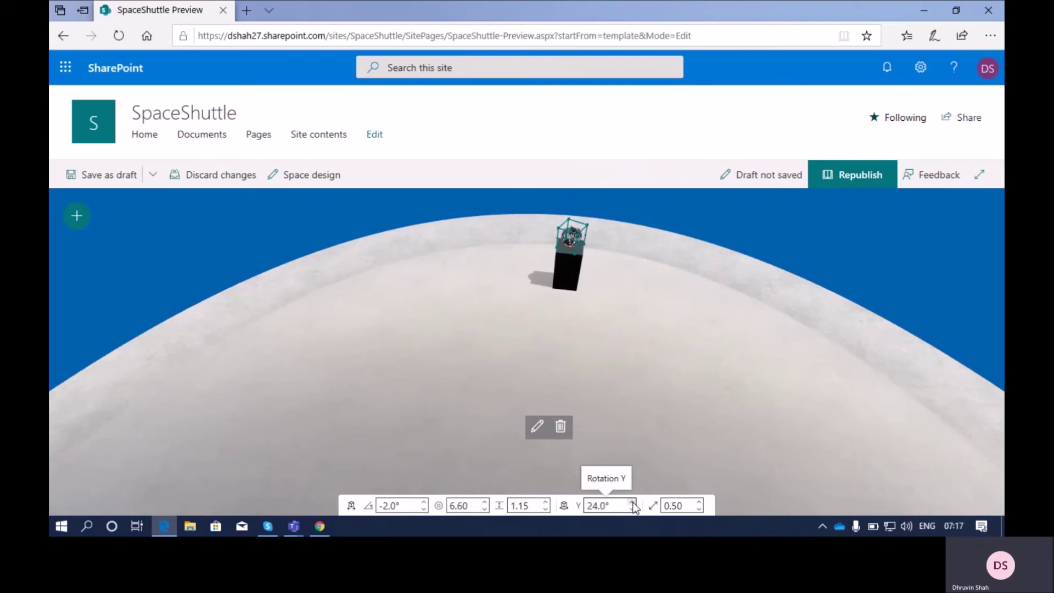
pyautogui.click(633, 502)
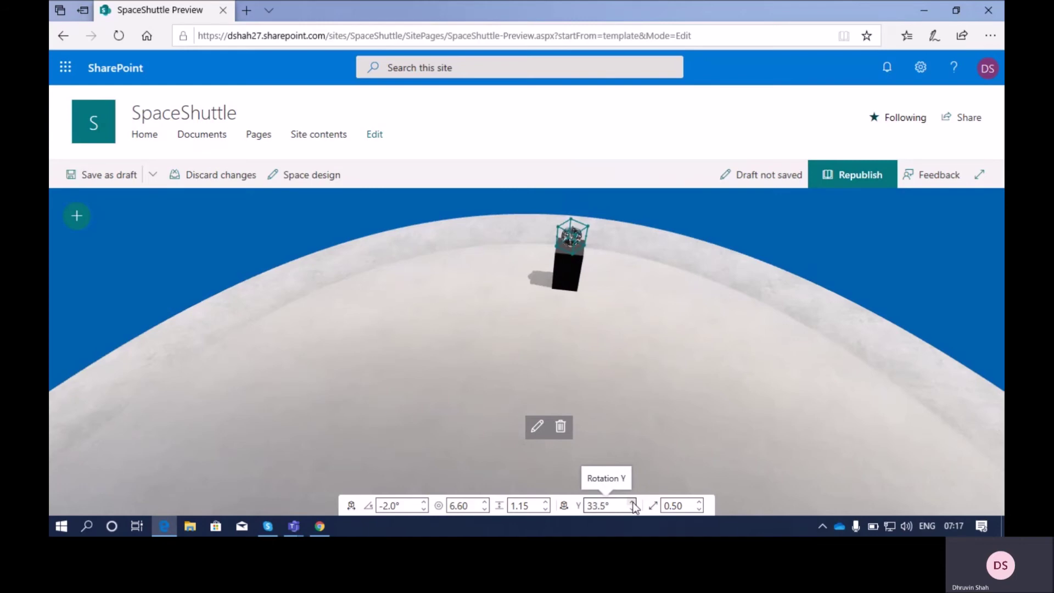
pyautogui.click(632, 502)
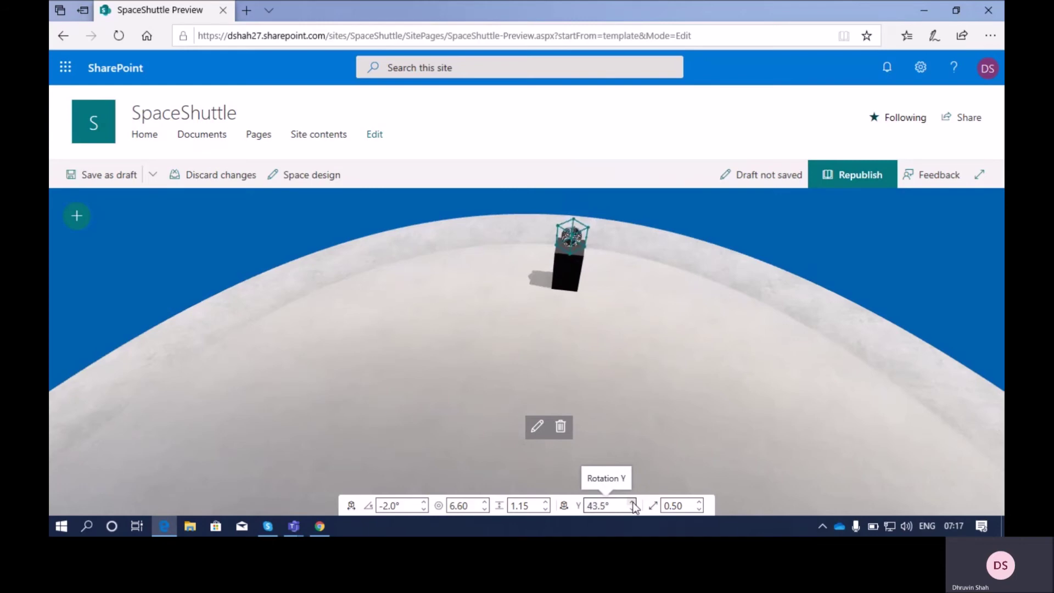
pyautogui.click(688, 505)
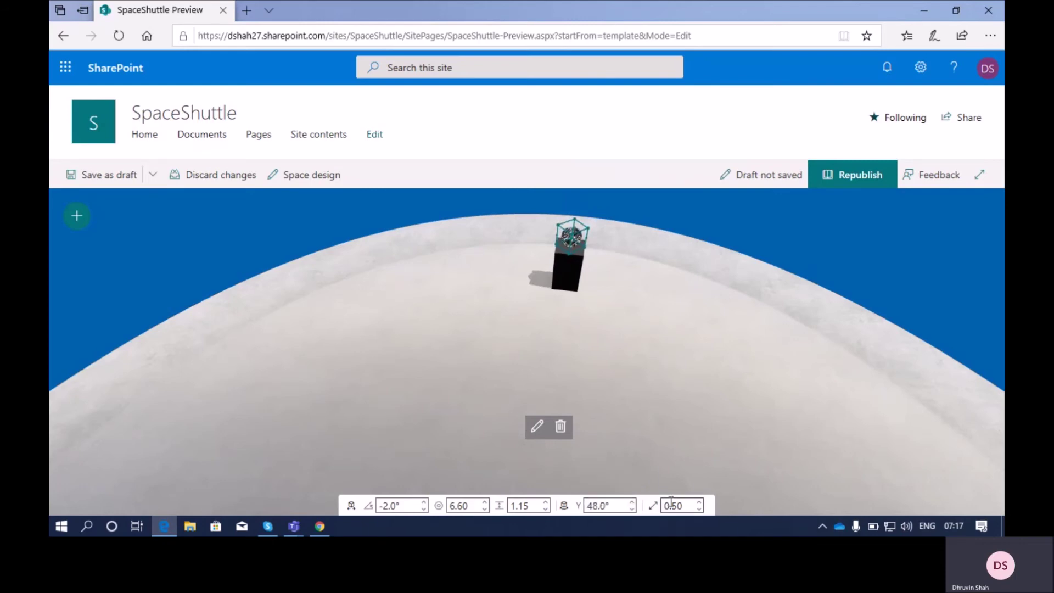
# - Enlarge the object several steps and drag it closer to the viewer
pyautogui.click(699, 503)
pyautogui.click(699, 503)
pyautogui.click(699, 503)
pyautogui.click(699, 503)
pyautogui.click(699, 503)
pyautogui.click(699, 503)
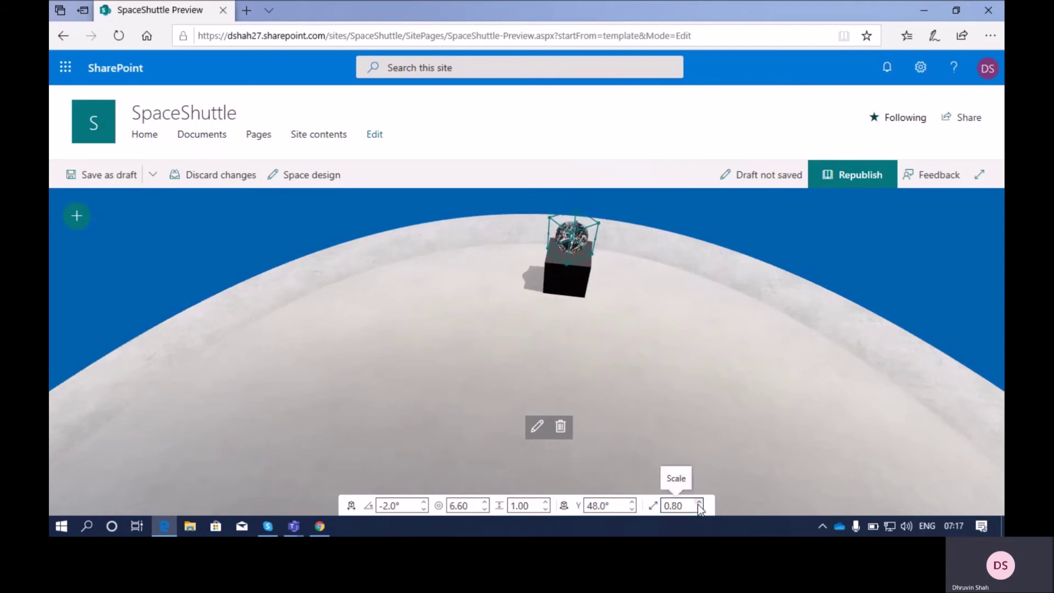
pyautogui.click(699, 503)
pyautogui.click(699, 503)
pyautogui.click(699, 503)
pyautogui.moveTo(544, 285); pyautogui.dragTo(479, 347)
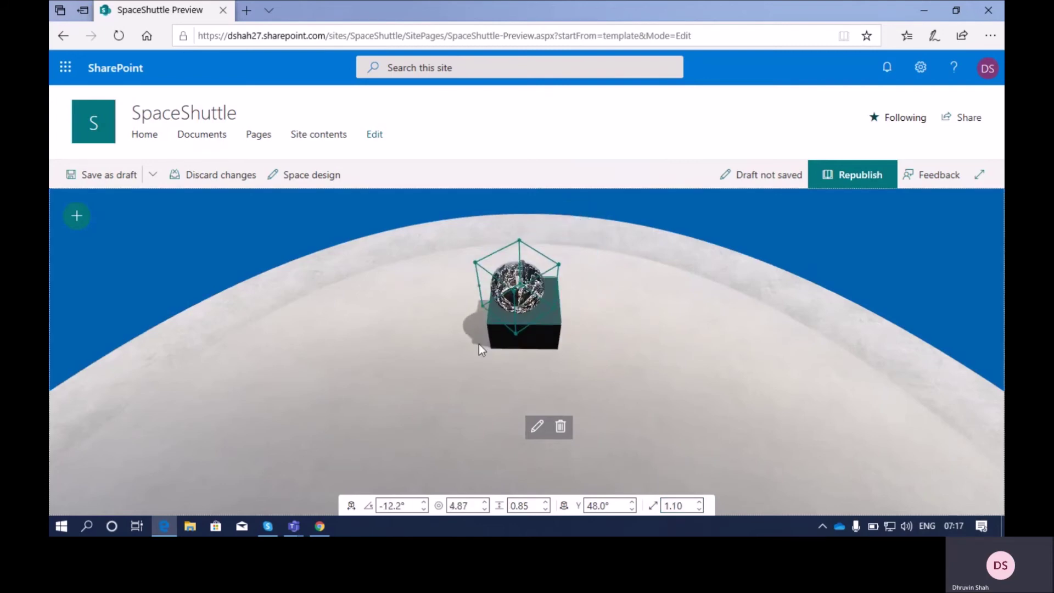
# - Enlarge the sphere to scale 2.46, place it at distance 3.30 and 67.9° rotation, and republish
pyautogui.click(699, 503)
pyautogui.click(700, 502)
pyautogui.click(699, 502)
pyautogui.click(700, 503)
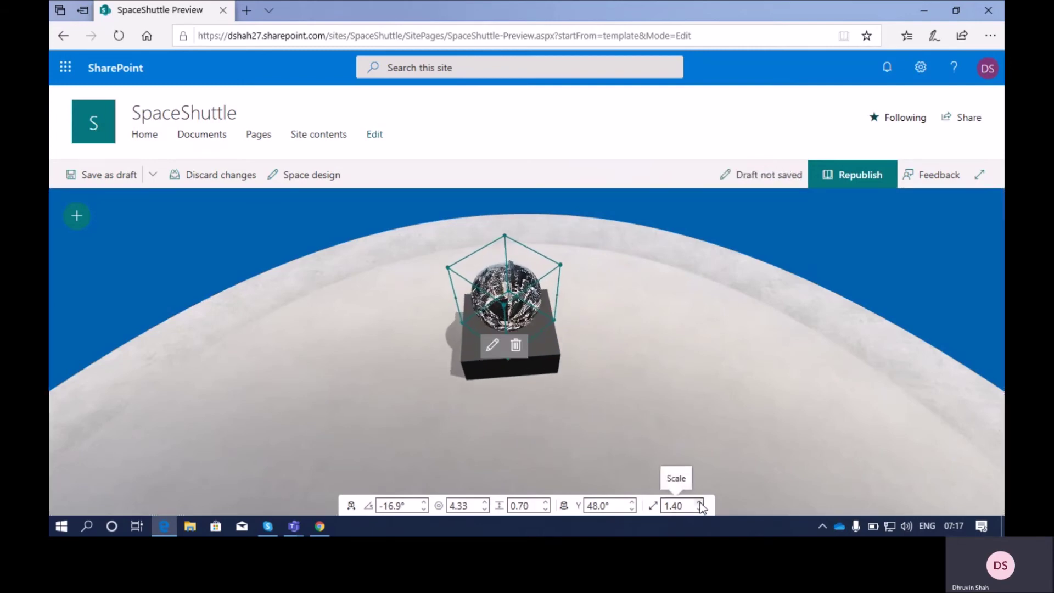
pyautogui.click(700, 503)
pyautogui.moveTo(547, 286)
pyautogui.mouseDown()
pyautogui.moveTo(432, 320)
pyautogui.moveTo(471, 297)
pyautogui.moveTo(538, 285)
pyautogui.mouseUp()
pyautogui.moveTo(431, 336); pyautogui.dragTo(338, 331)
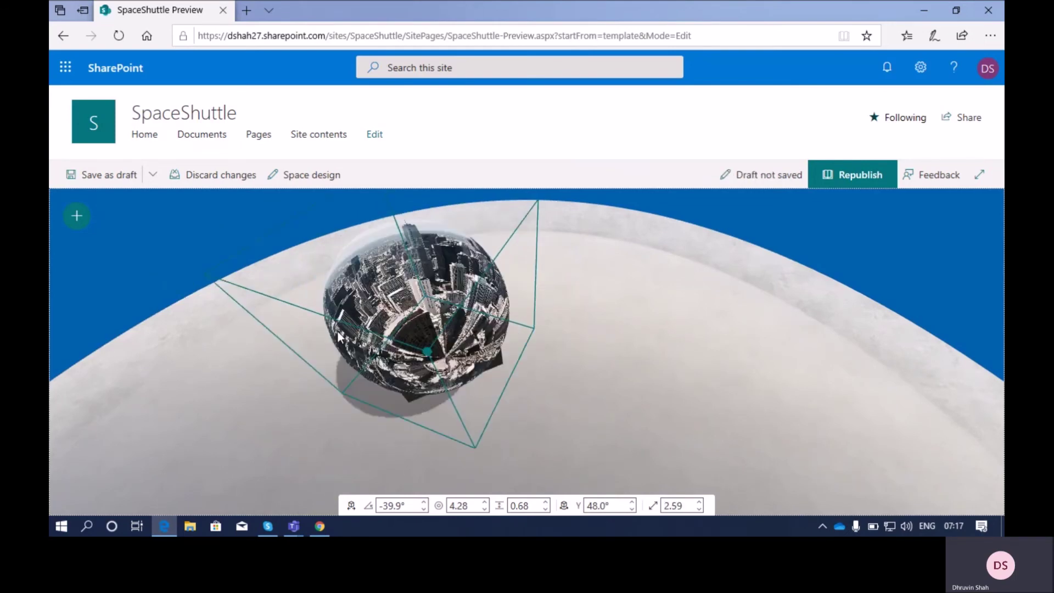
pyautogui.moveTo(432, 353); pyautogui.dragTo(525, 289)
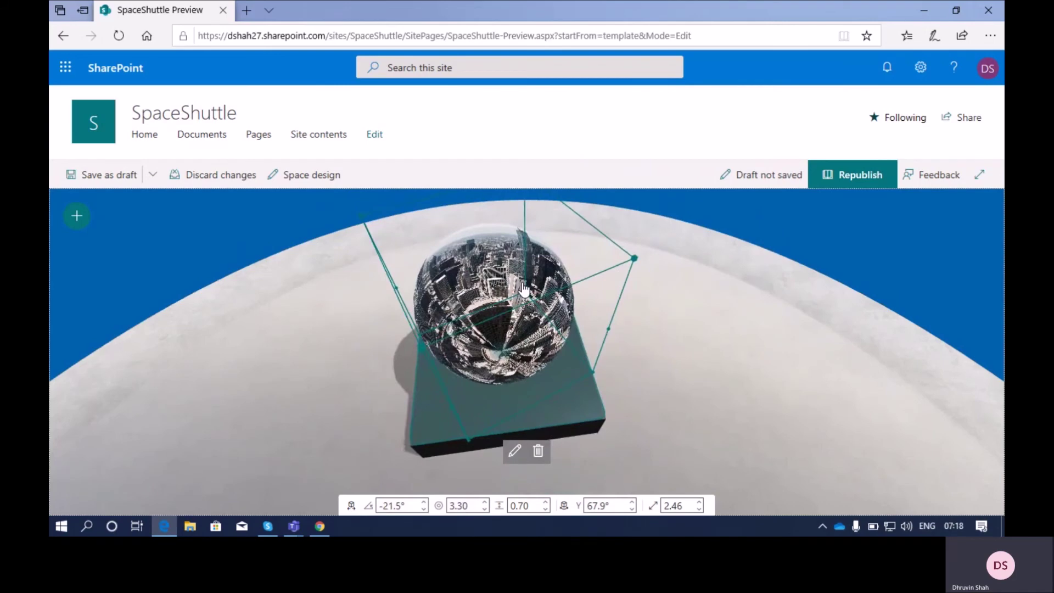
pyautogui.click(876, 180)
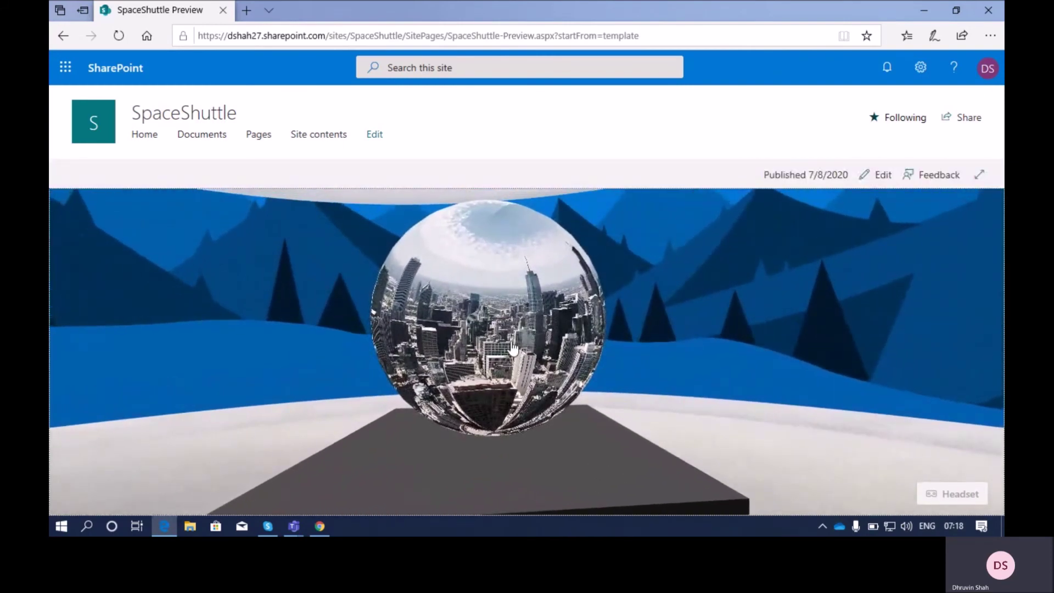
# - Enter the 360° city image, exit back to the space, look around, and resume editing
pyautogui.click(513, 339)
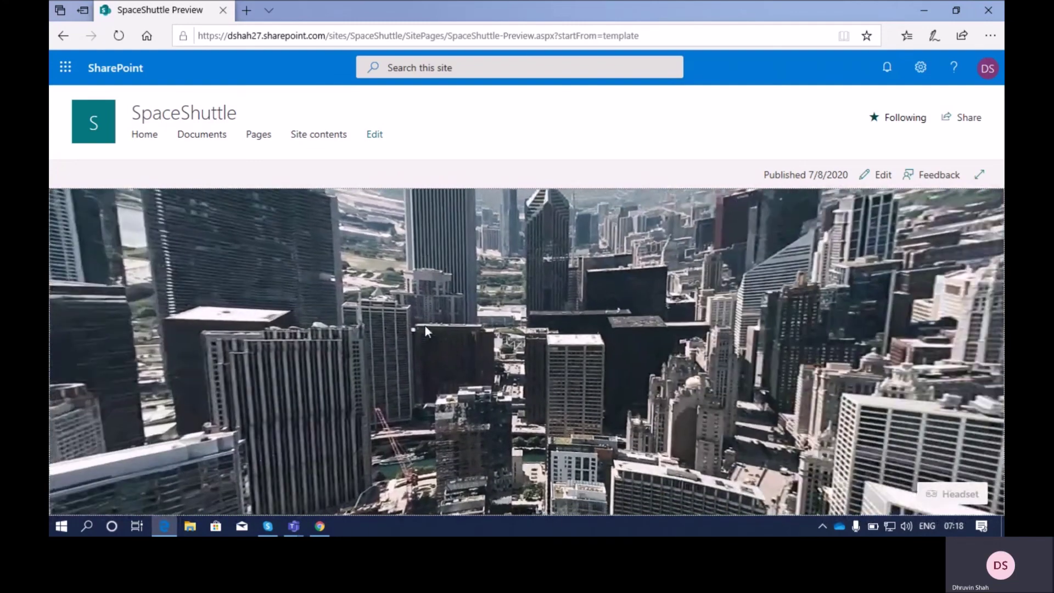
pyautogui.click(425, 325)
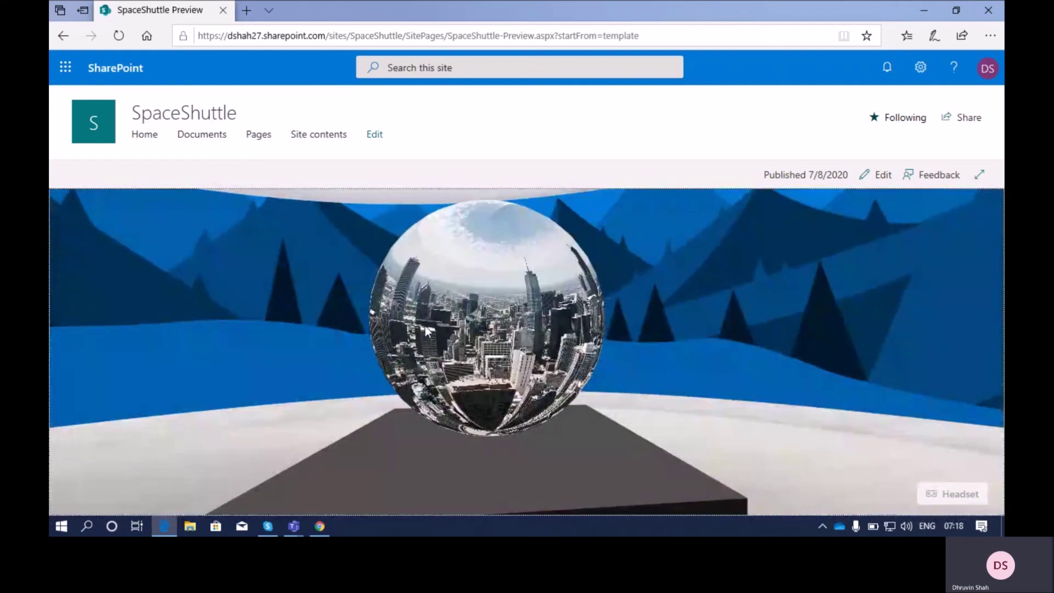
pyautogui.moveTo(822, 317); pyautogui.dragTo(811, 275)
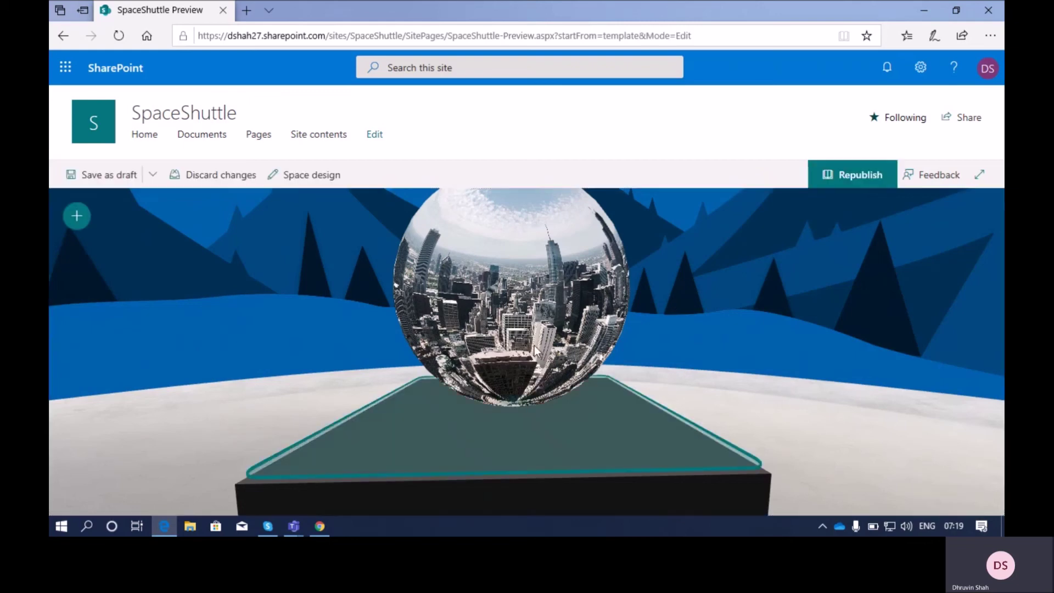
pyautogui.click(535, 345)
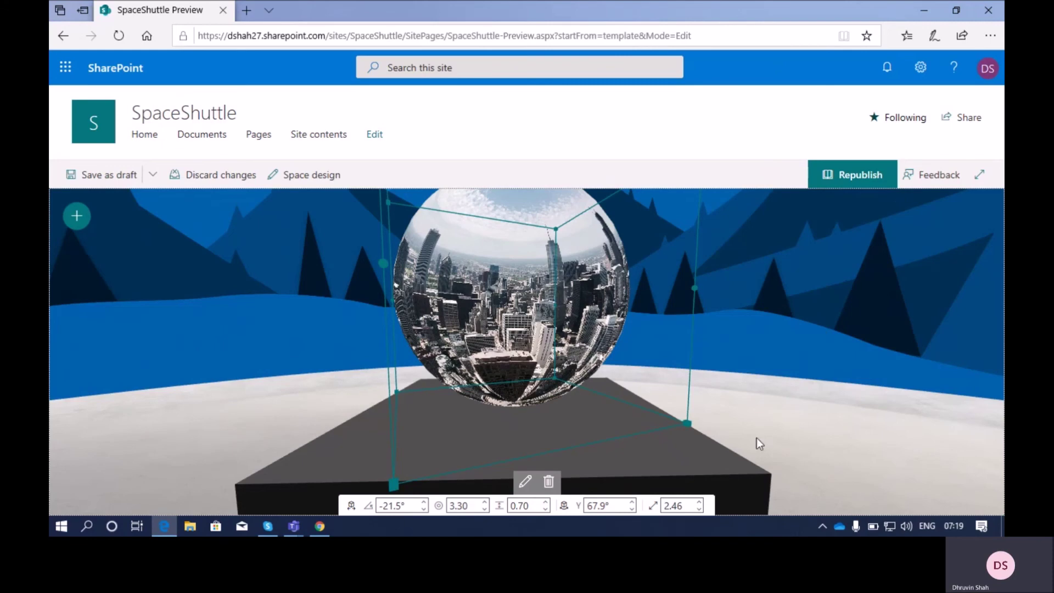
# - Review the sphere's 360° image settings, confirming the podium is on and triggers entering the image
pyautogui.click(526, 483)
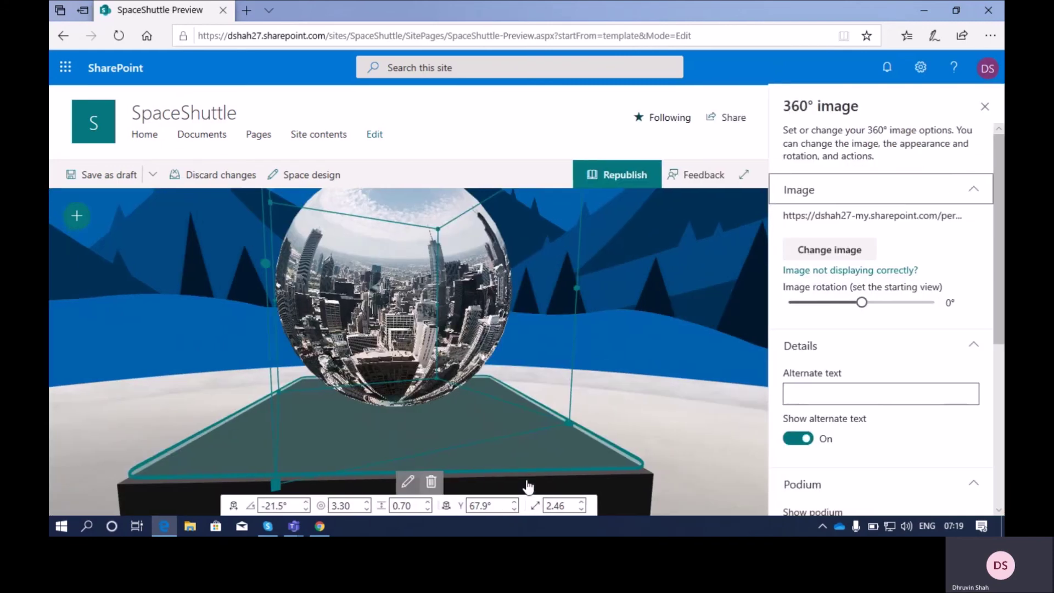
pyautogui.scroll(-5, 902, 465)
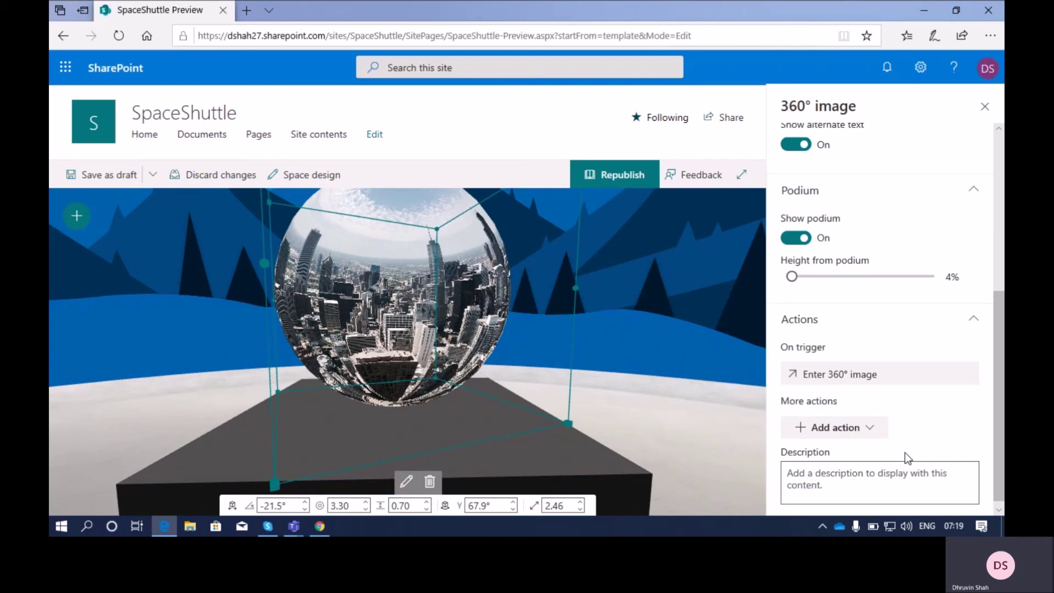
pyautogui.scroll(-1, 905, 453)
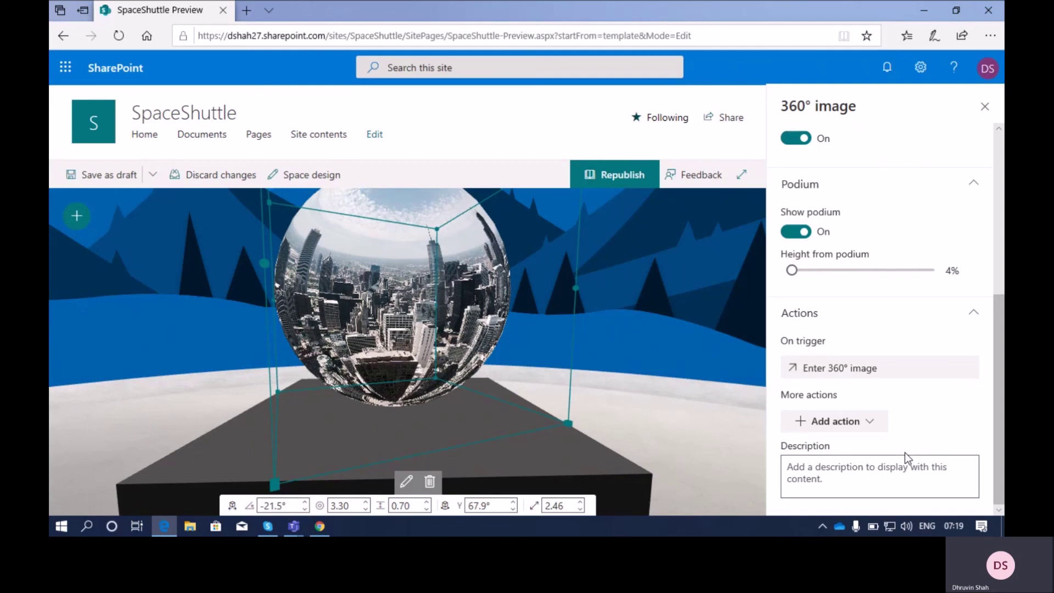
pyautogui.click(982, 108)
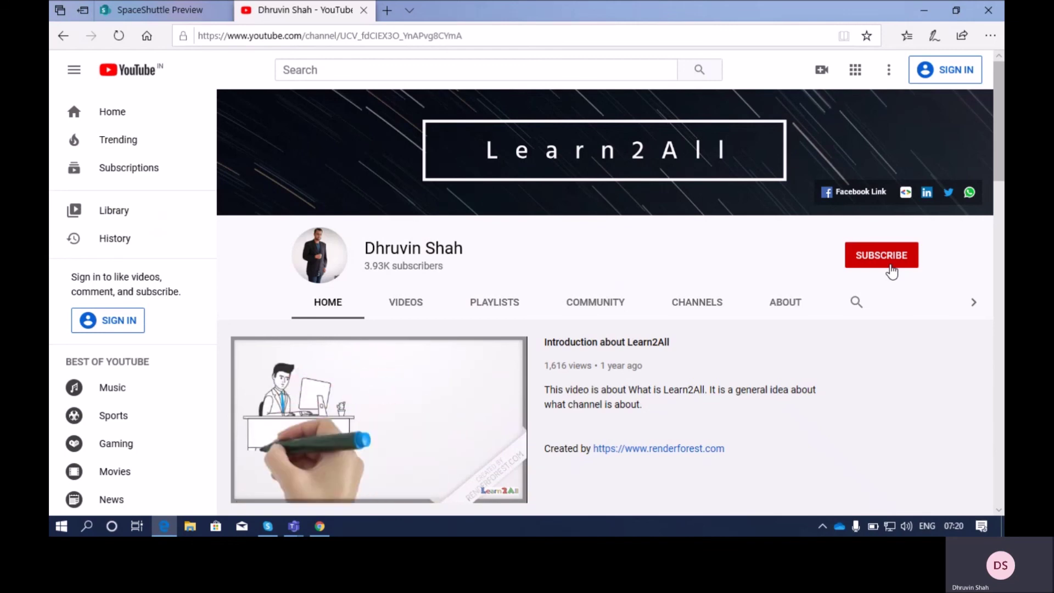
# - Open the Learn2All daily-updates Google Forms sign-up from the channel banner, then return to YouTube
pyautogui.click(906, 198)
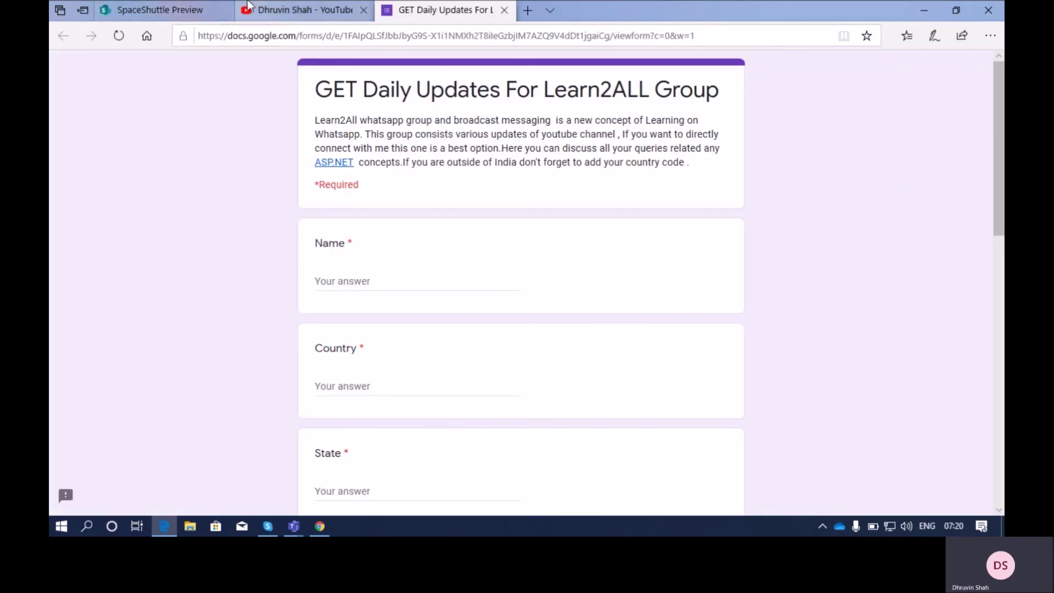
pyautogui.click(240, 6)
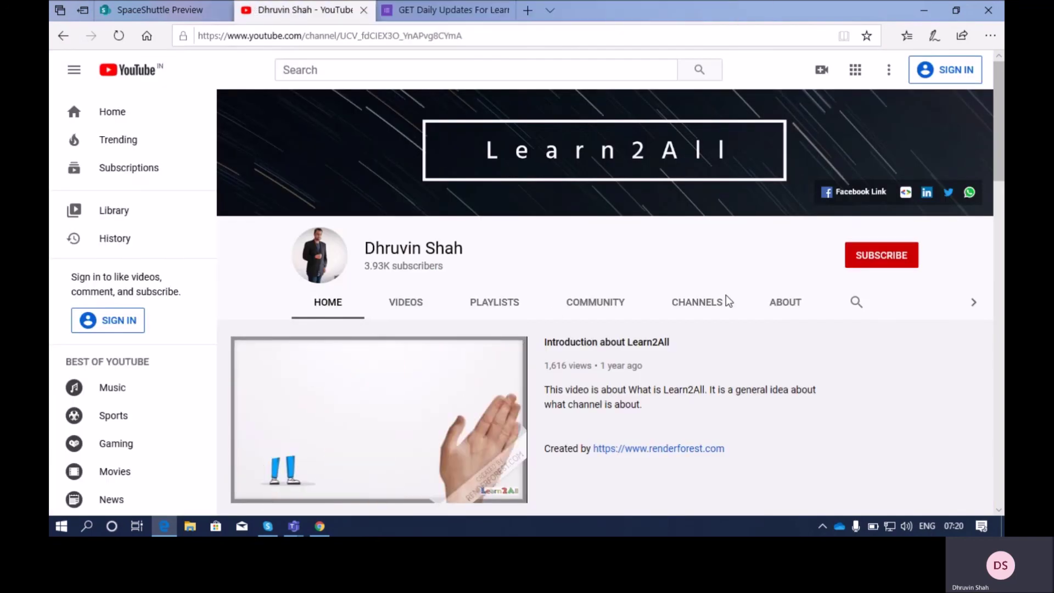